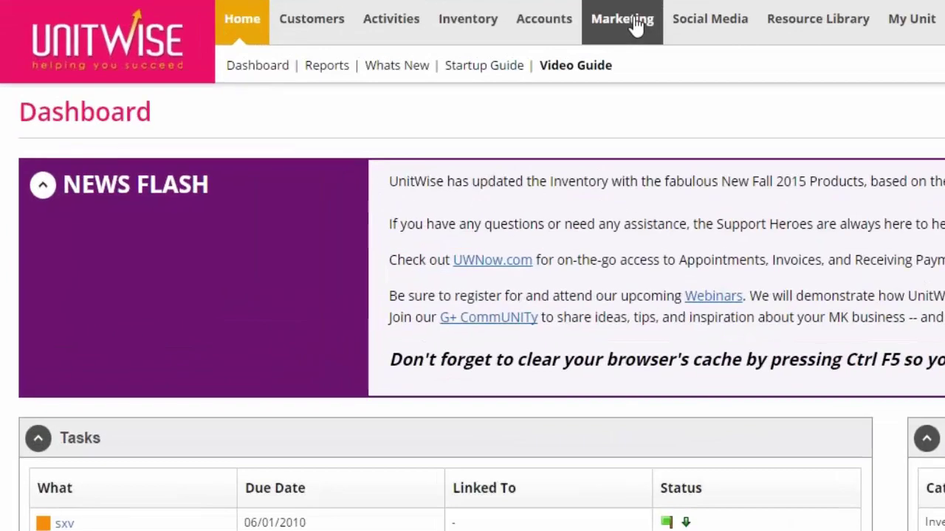
Go to Email Marketing and start creating a new email template
left_click(546, 32)
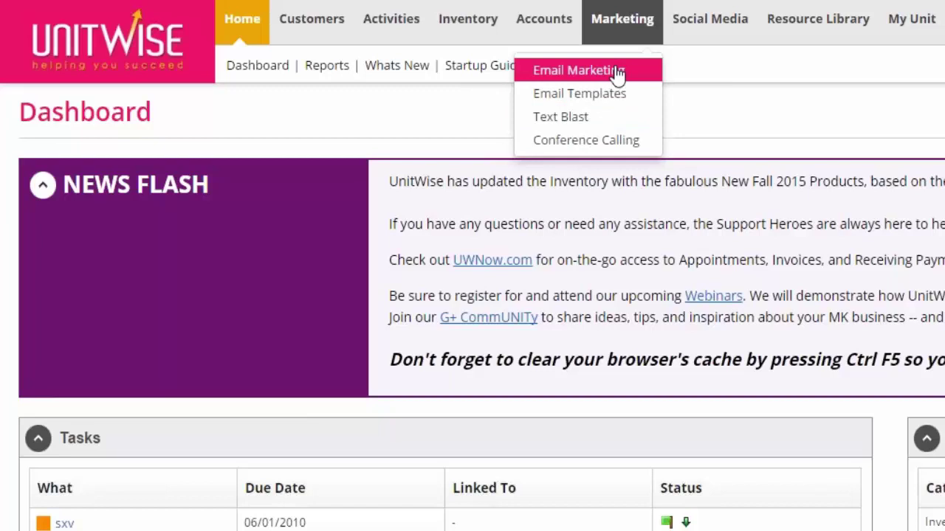
left_click(579, 70)
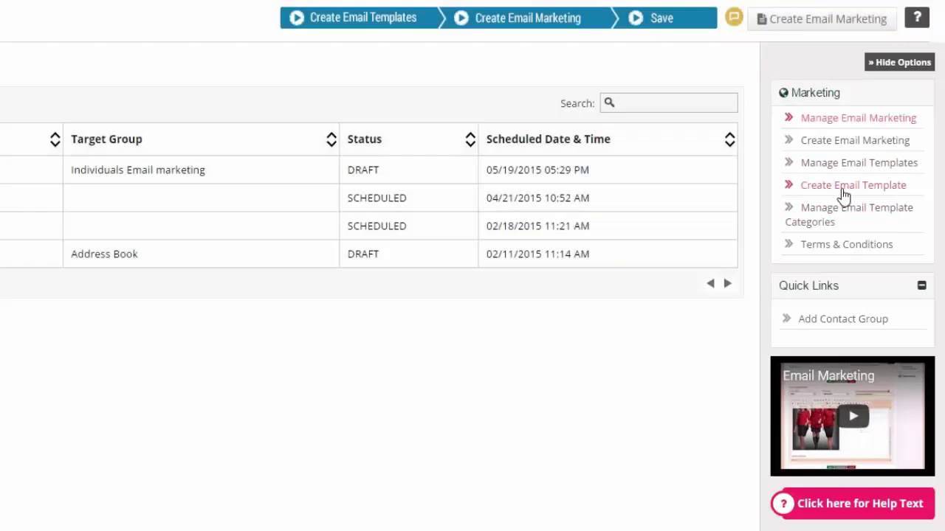
left_click(844, 192)
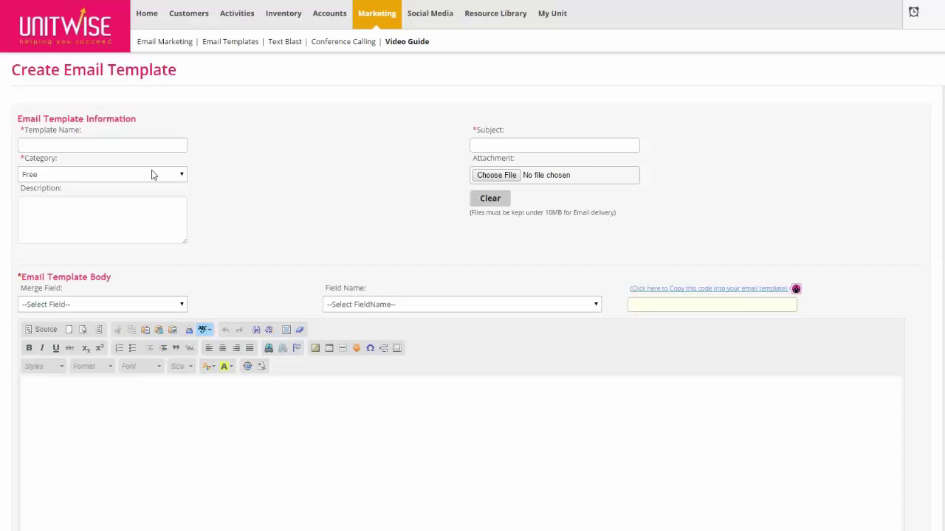
Name the template "TEsting Demo" and give it the subject "Hi There"
left_click(86, 149)
type("TEsting D")
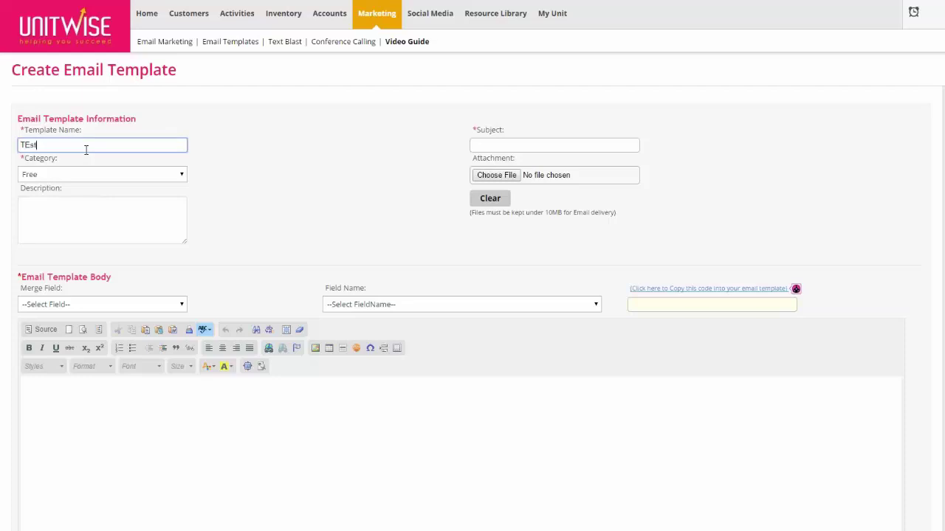
type("emo")
left_click(514, 145)
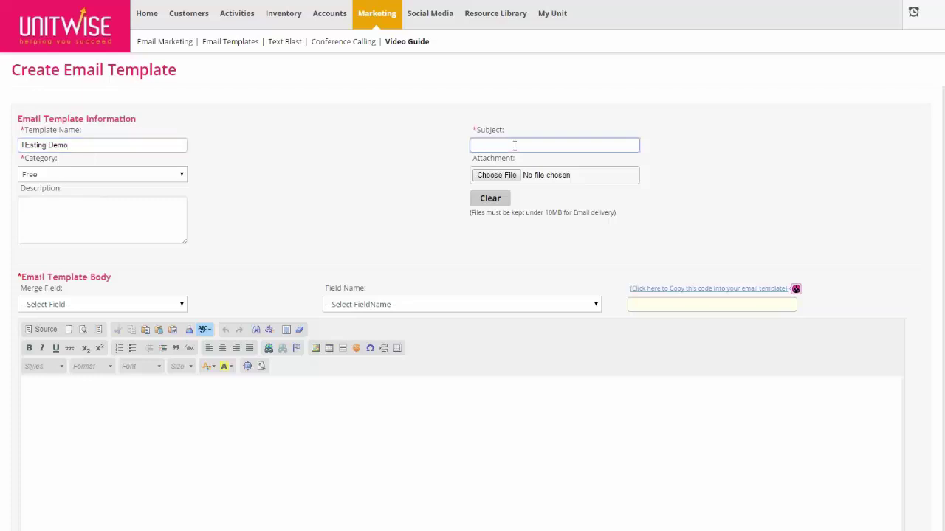
type("Hi There")
left_click(88, 213)
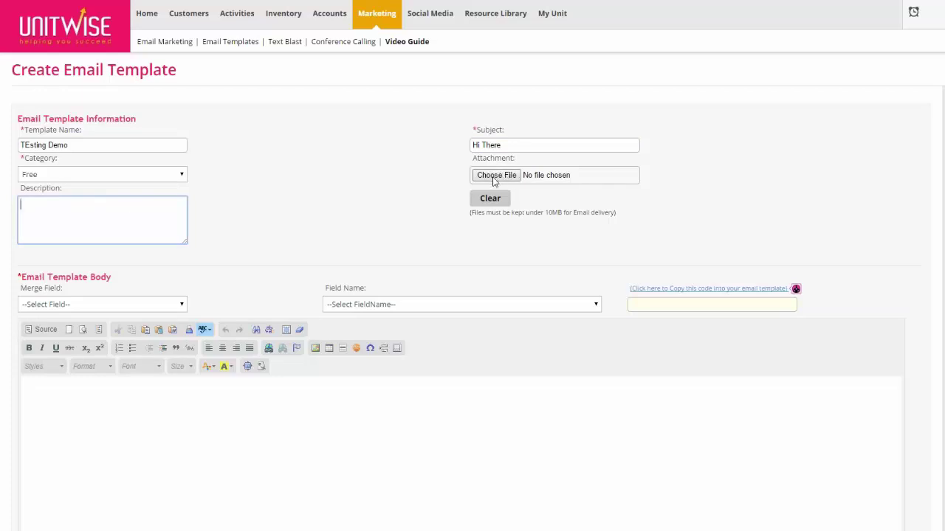
left_click(415, 220)
Write the greeting "Hi" followed by the contact's First Name merge code in the template body, and begin a new line
scroll(310, 251, "down", 2)
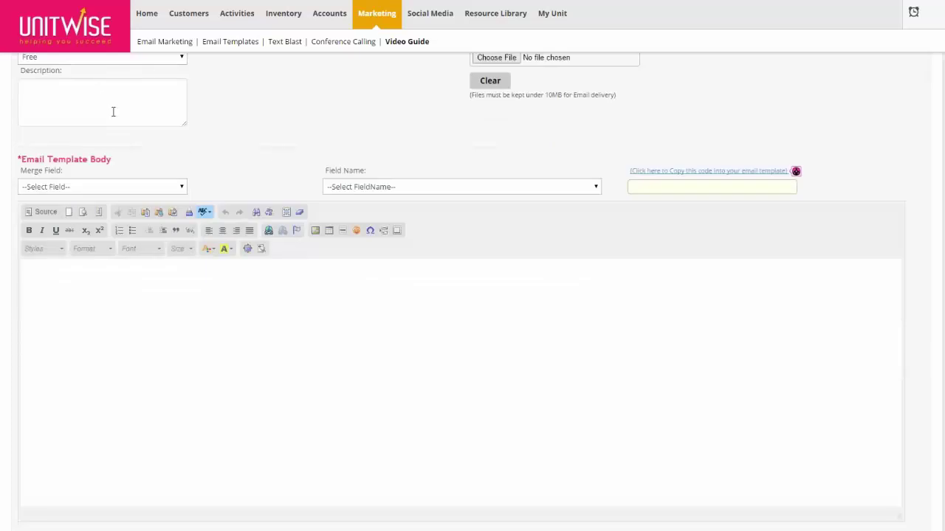
left_click(60, 294)
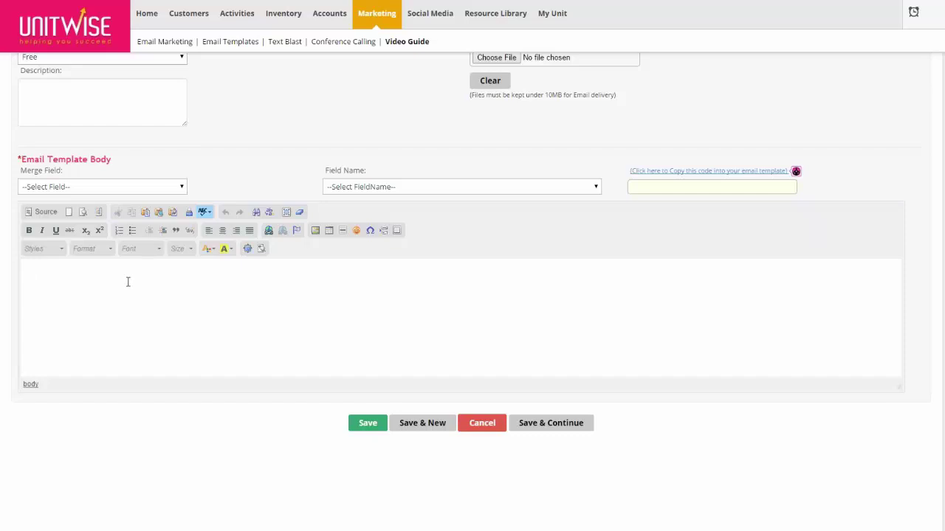
type("Hi")
left_click(161, 188)
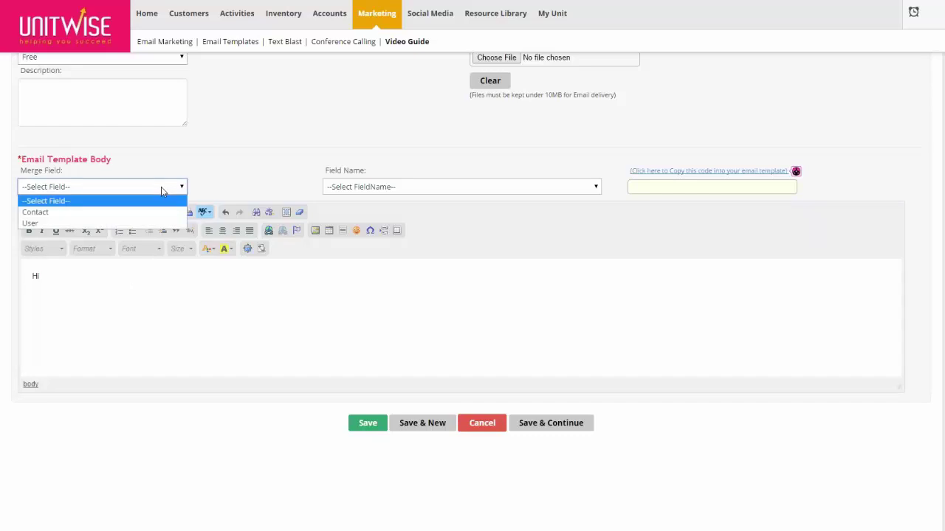
left_click(43, 213)
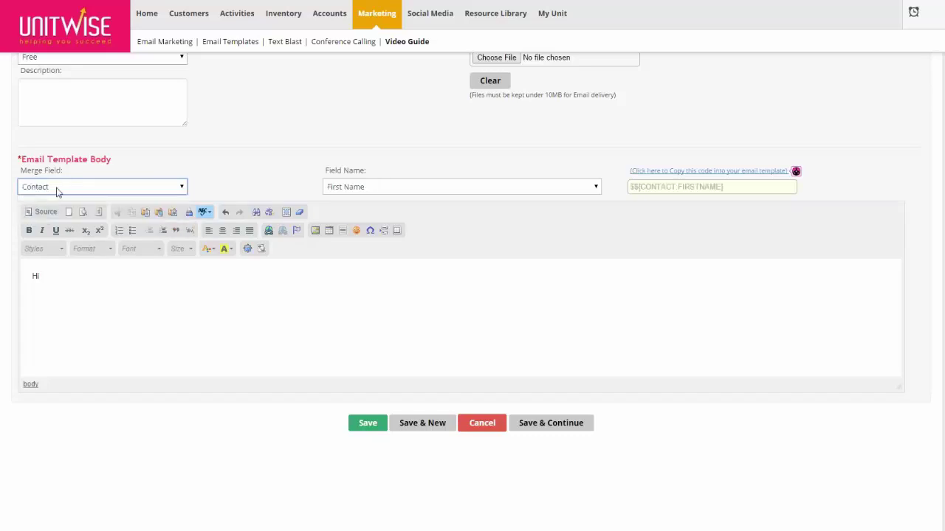
left_click(417, 189)
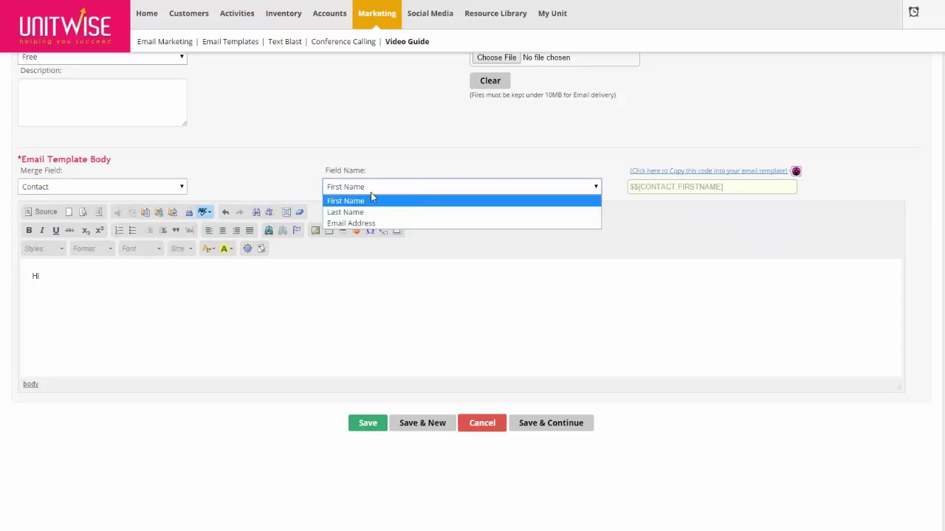
left_click(380, 187)
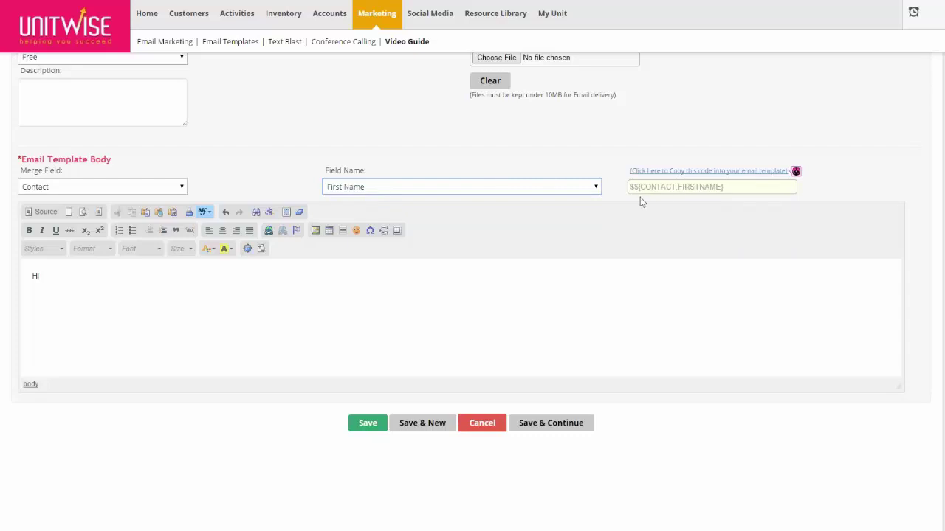
left_click(738, 176)
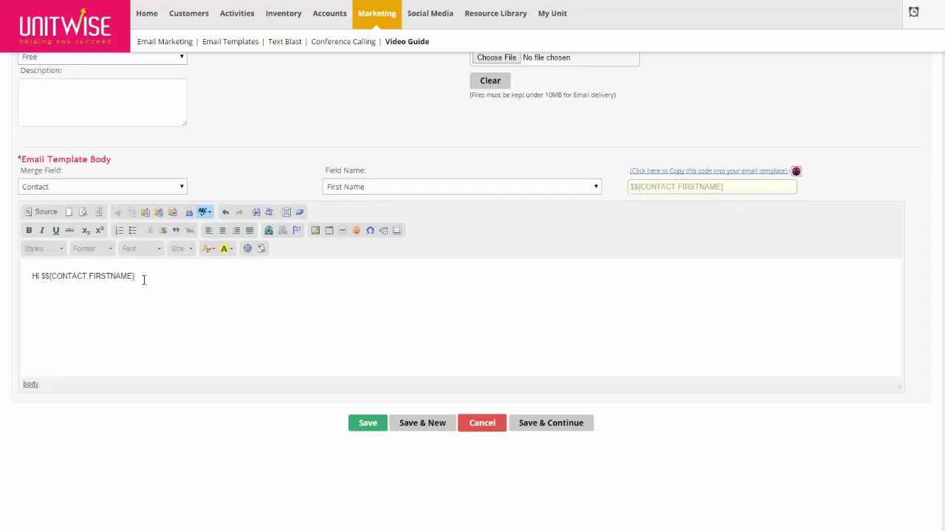
key("Return")
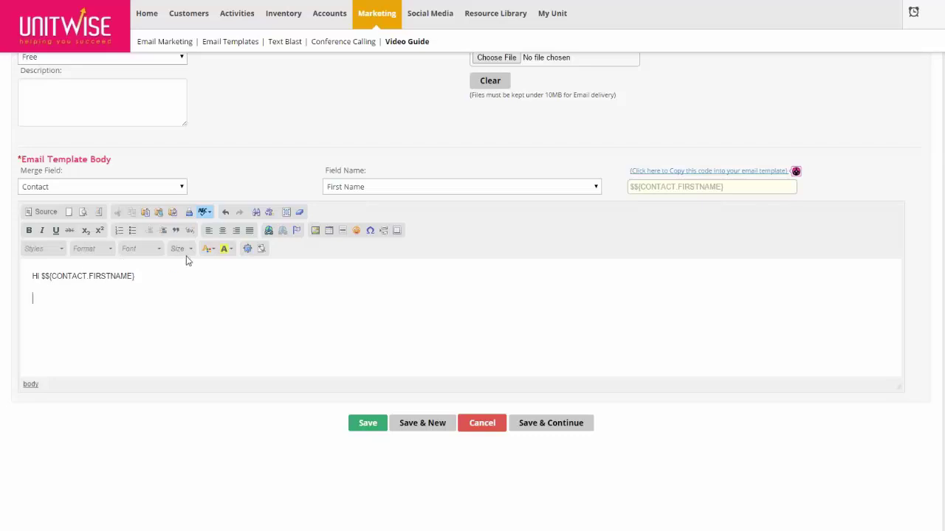
Start inserting an image on the line below the greeting and check the server's image library
left_click(315, 232)
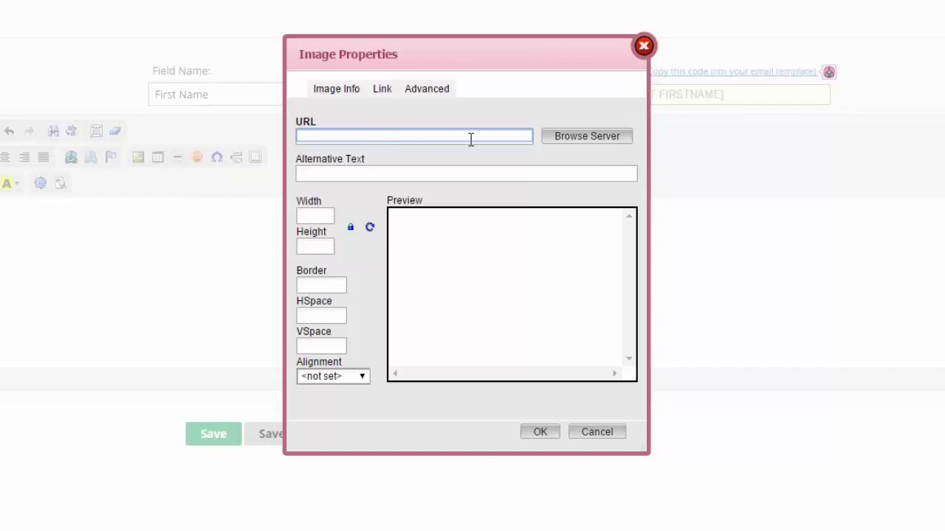
left_click(574, 139)
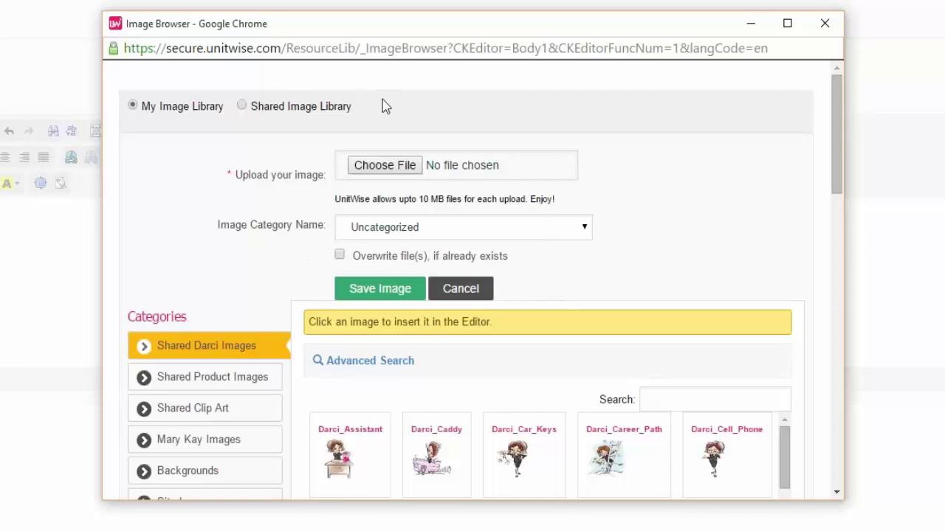
left_click(461, 290)
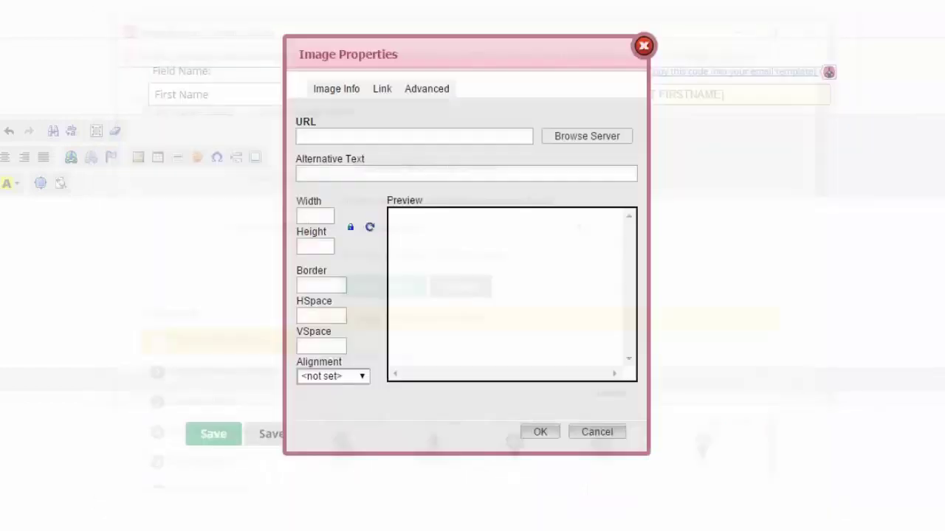
left_click(362, 136)
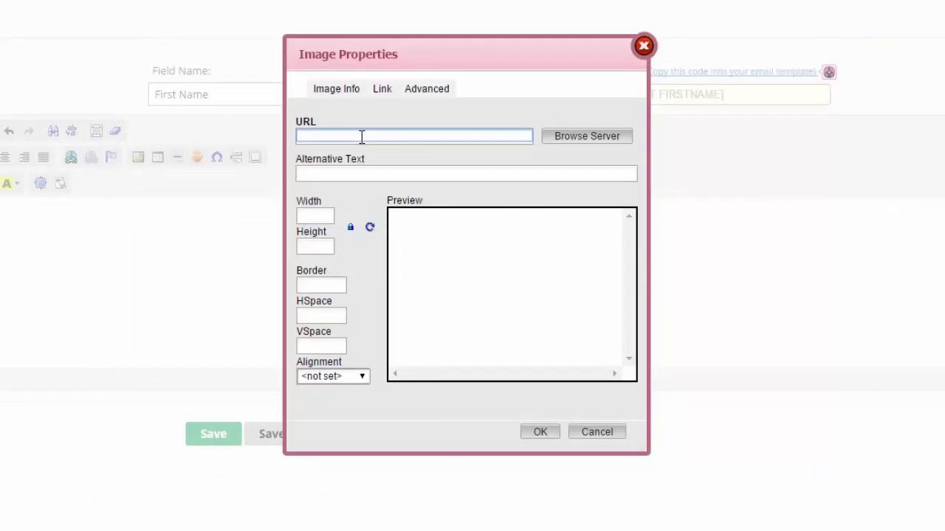
Insert the Darci_Assistant picture from the Shared Darci Images category below the greeting
left_click(570, 142)
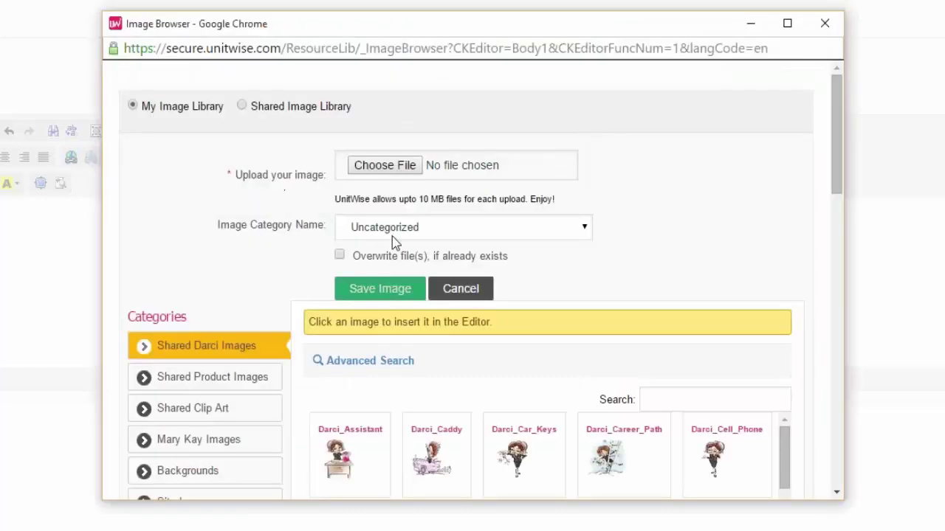
scroll(273, 294, "down", 3)
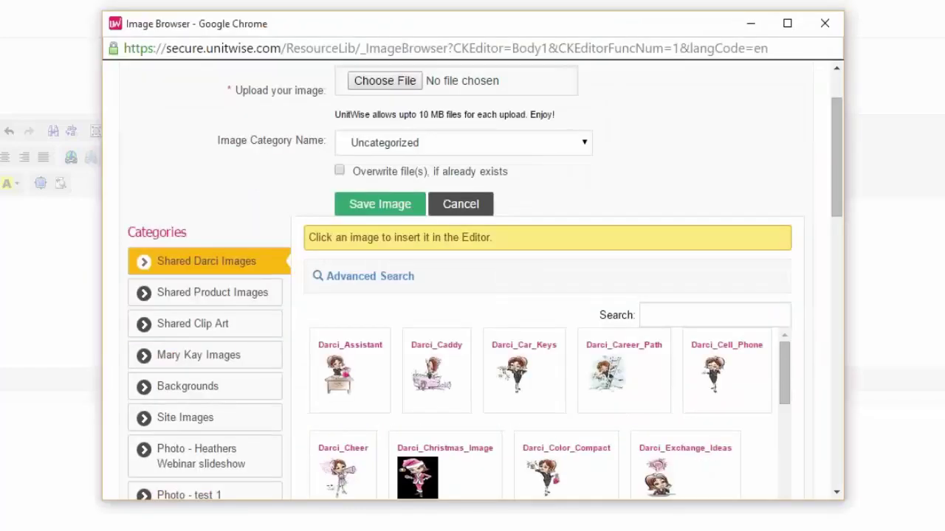
scroll(289, 311, "up", 3)
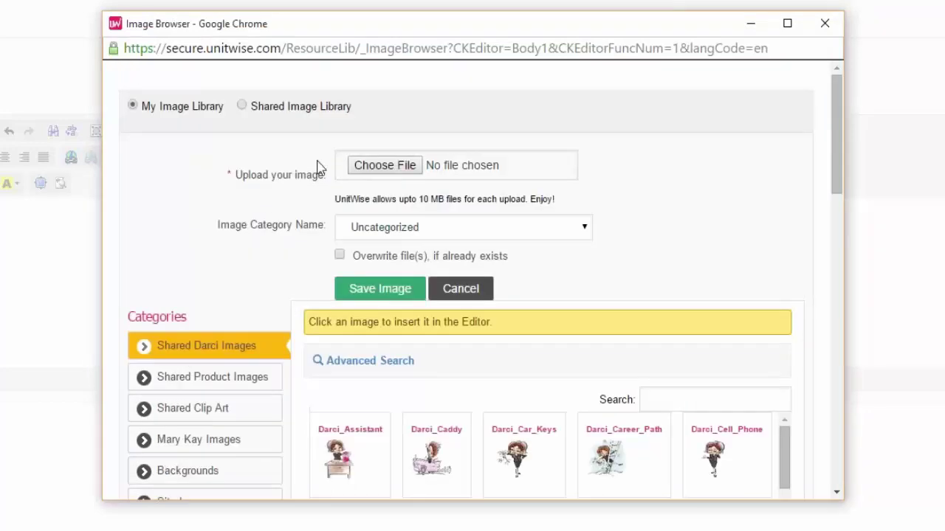
left_click(391, 169)
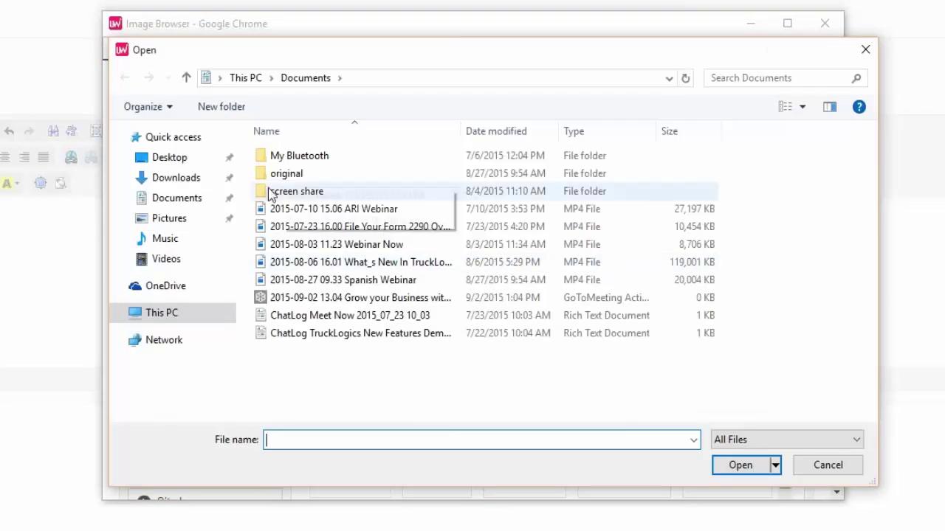
left_click(866, 50)
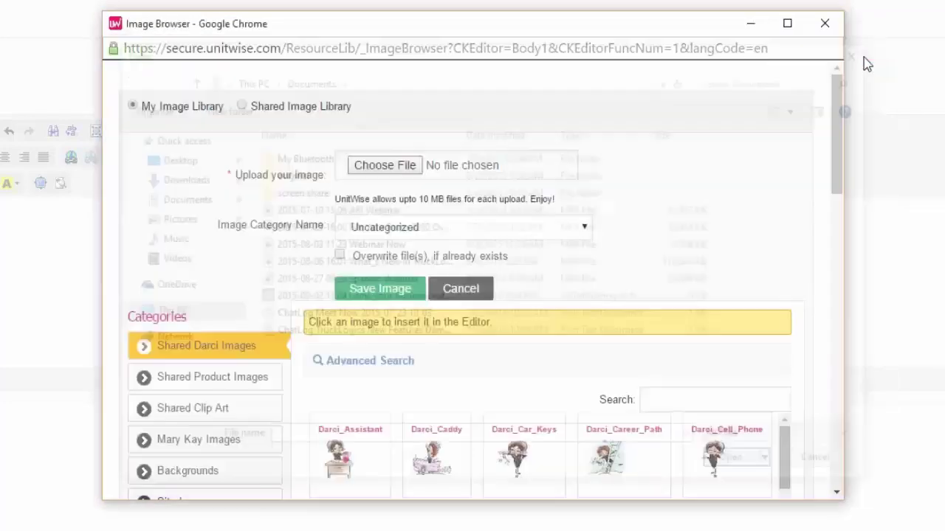
scroll(399, 414, "down", 10)
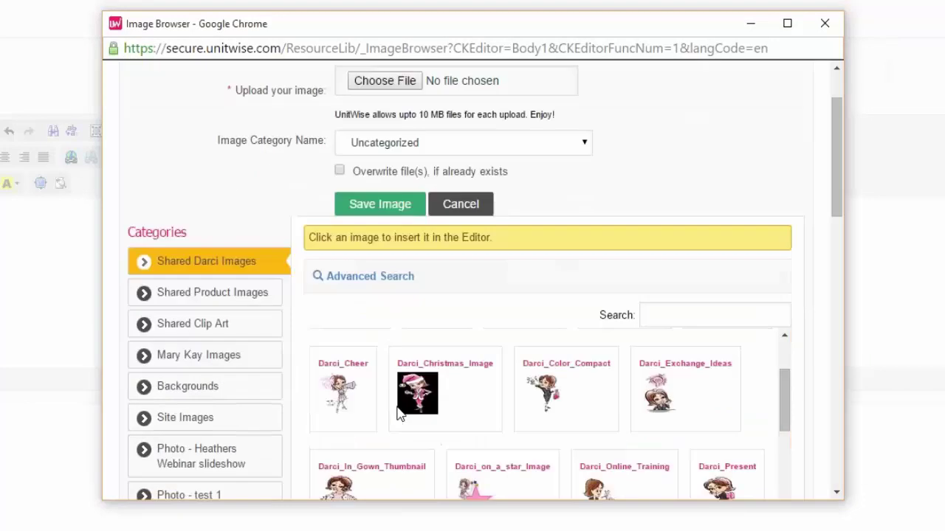
scroll(396, 413, "up", 10)
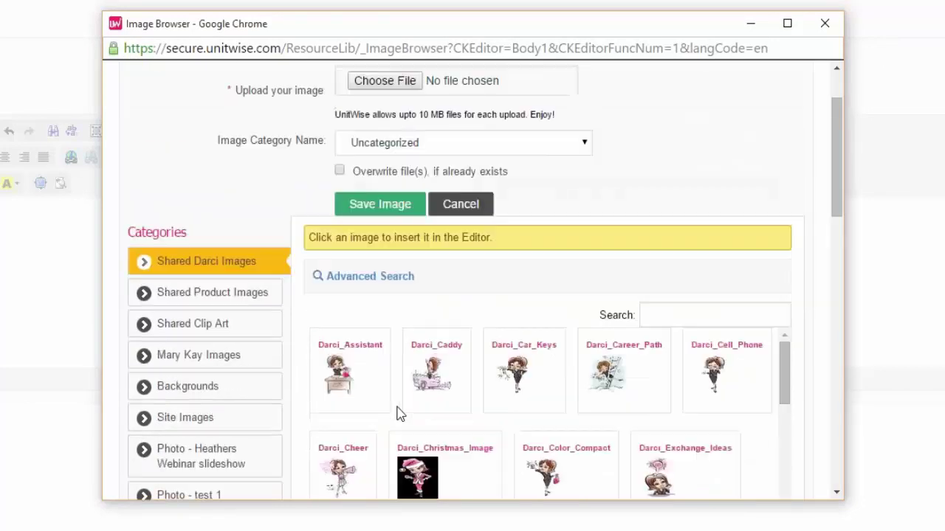
left_click(353, 378)
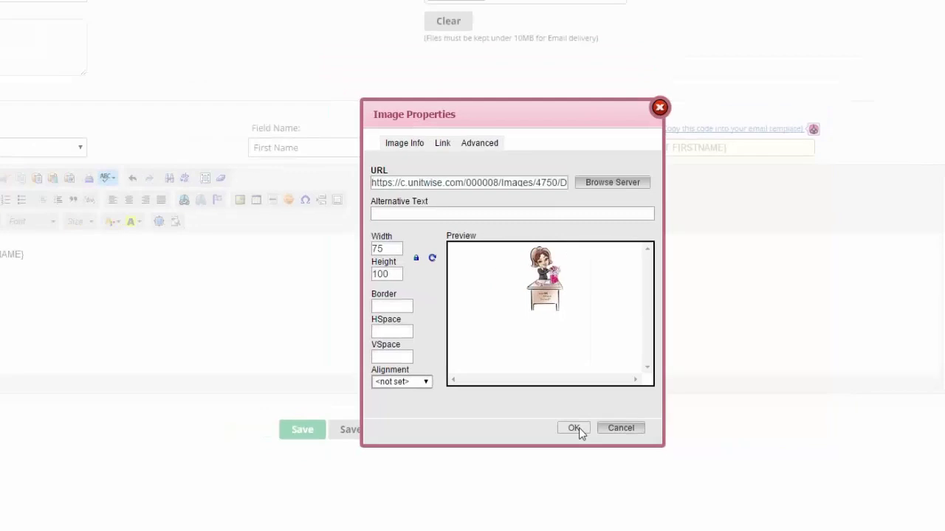
left_click(575, 429)
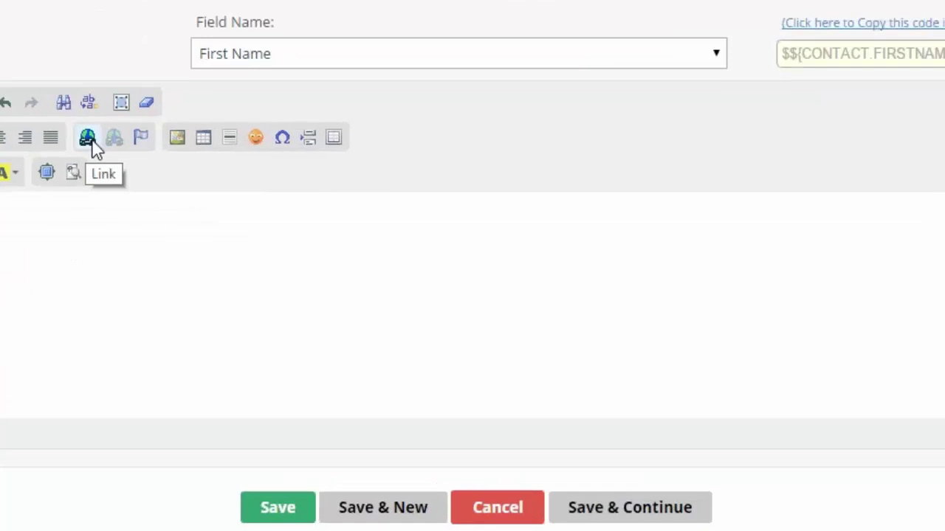
left_click(89, 139)
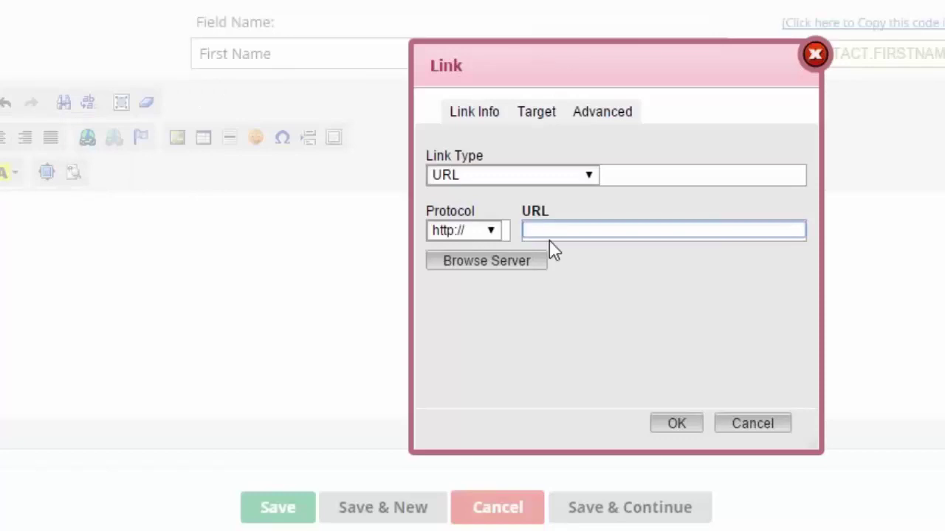
type("www.maryka")
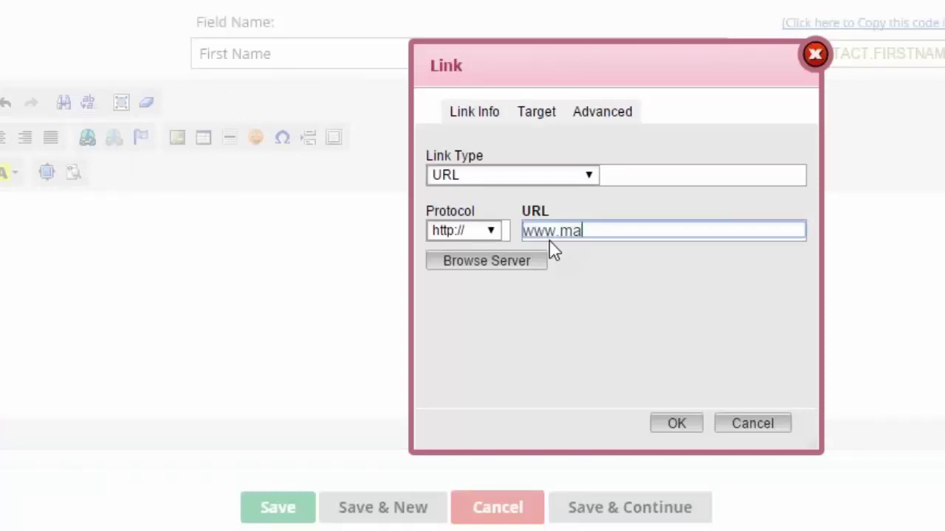
type("y.com")
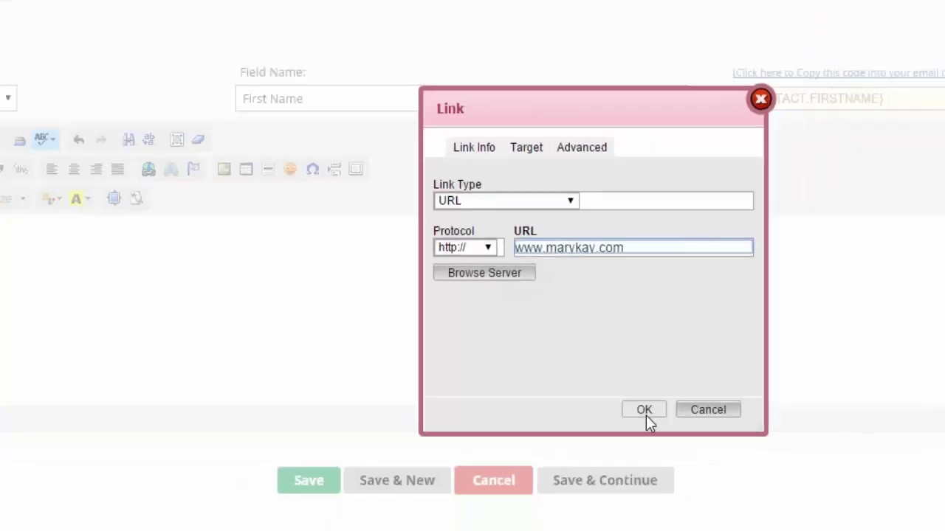
left_click(674, 426)
left_click(213, 352)
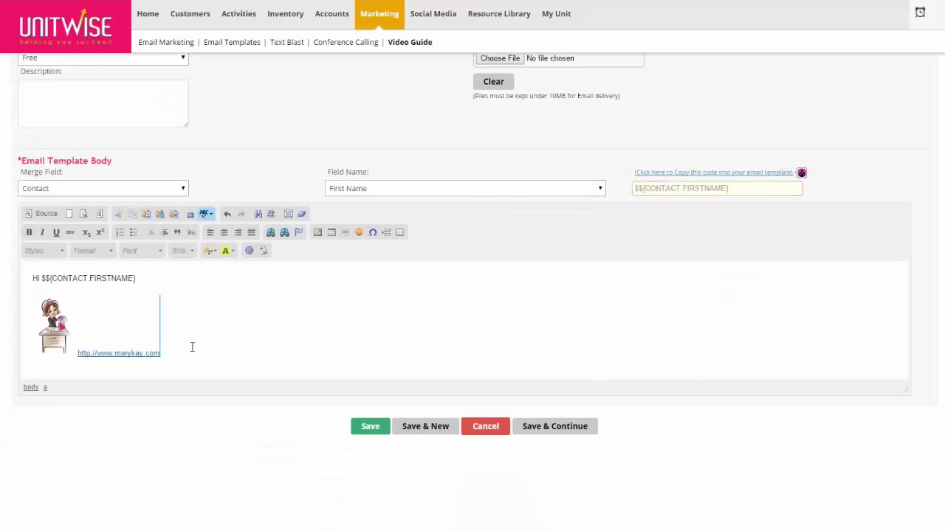
left_click(78, 353)
key("Return")
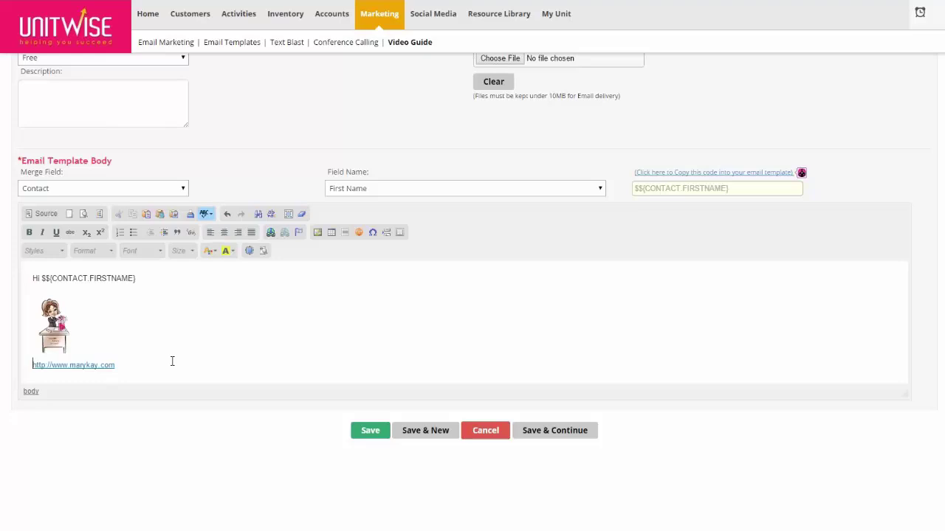
Start another link below the website link and browse the Uncategorized files in the server's document library
left_click(272, 233)
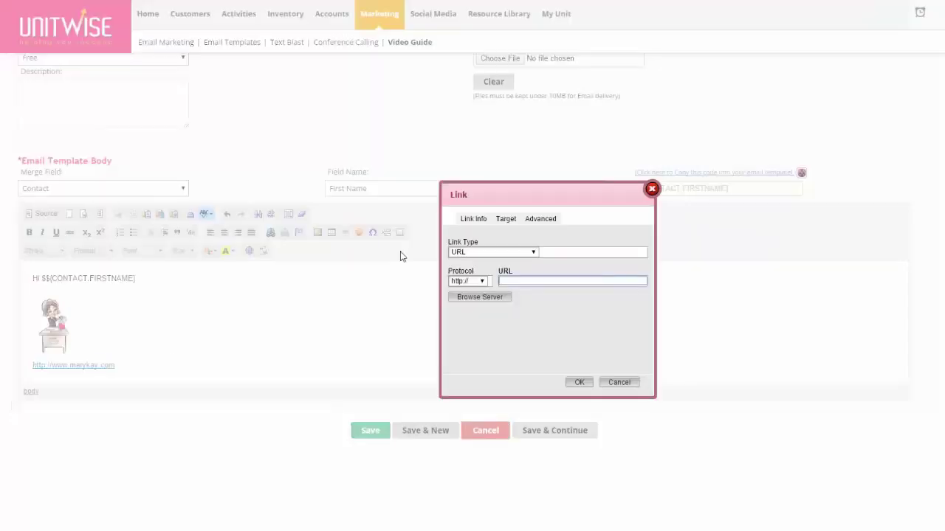
left_click(484, 297)
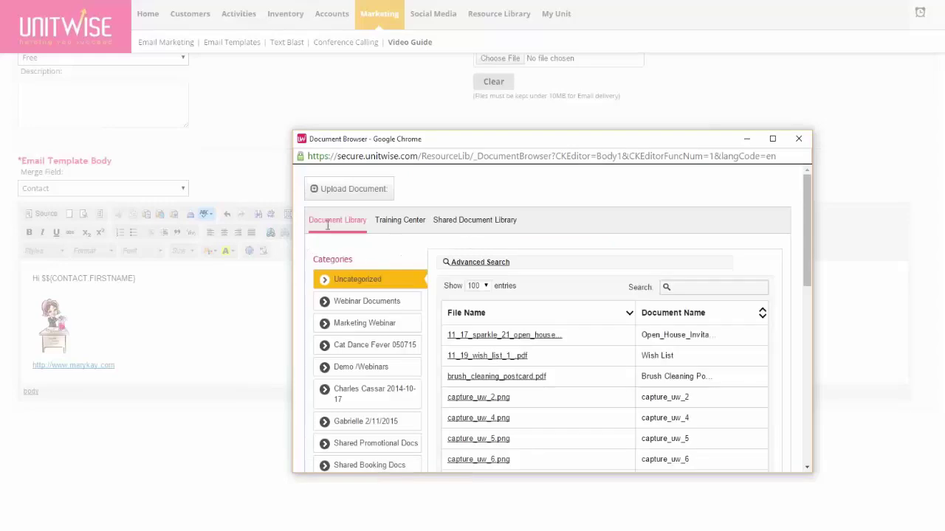
scroll(431, 272, "down", 2)
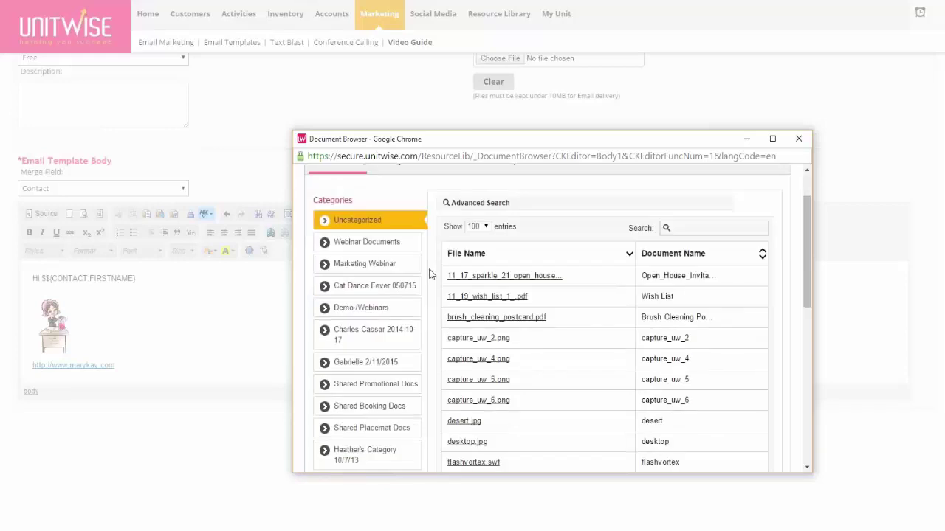
scroll(430, 272, "up", 1)
scroll(431, 273, "down", 2)
scroll(431, 281, "down", 3)
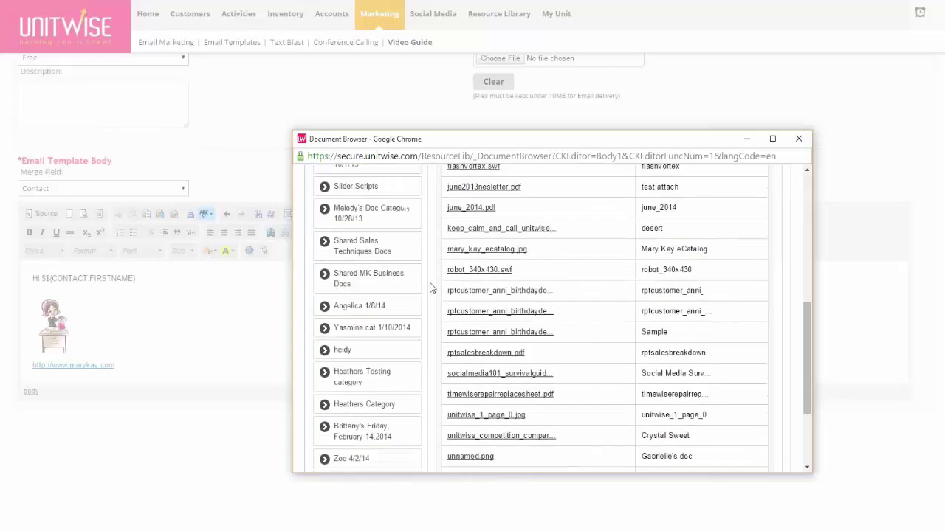
scroll(430, 289, "up", 6)
Check the document upload form in the library, and leave the link unfinished without choosing a document
left_click(342, 190)
left_click(546, 222)
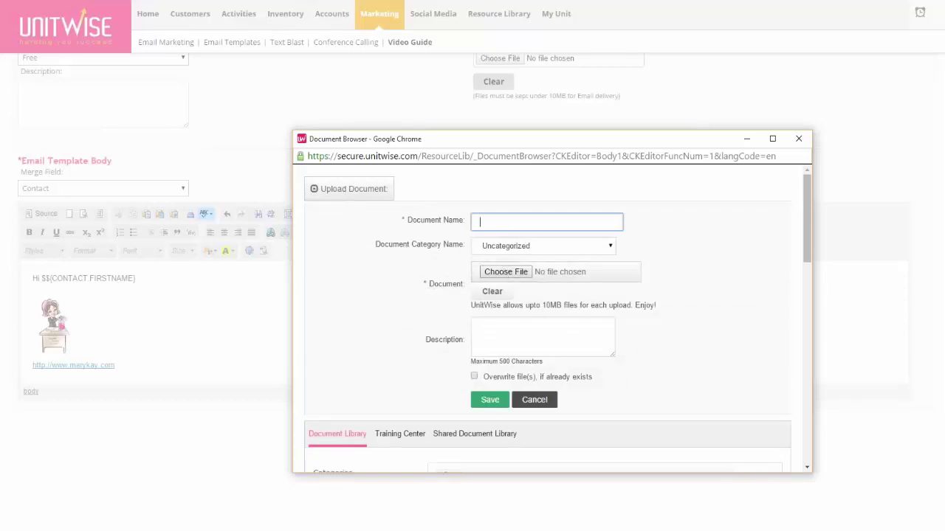
left_click(798, 141)
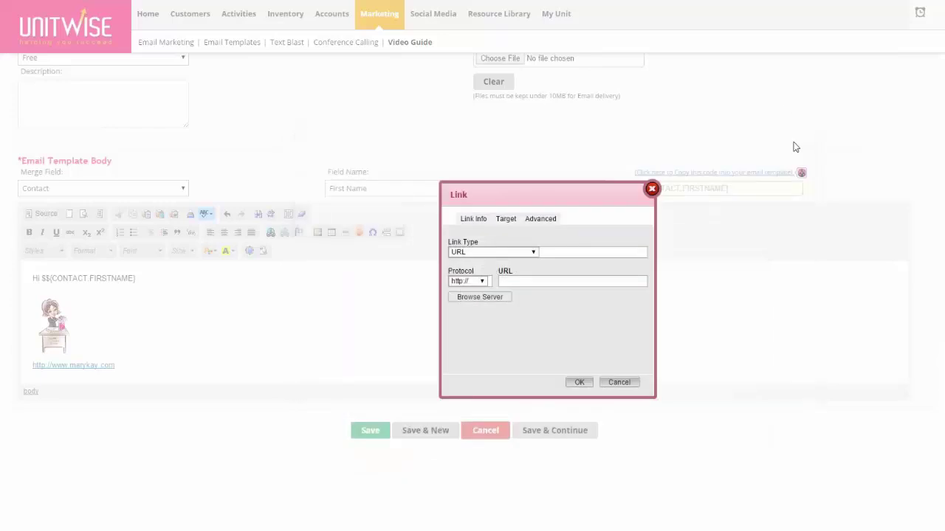
left_click(651, 190)
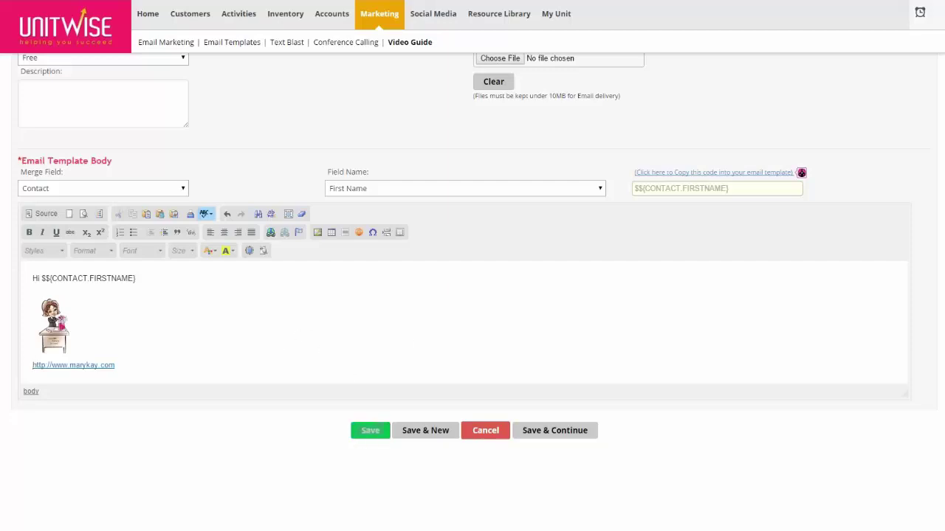
Review the template's information and body, and cancel its creation without saving
scroll(409, 345, "up", 2)
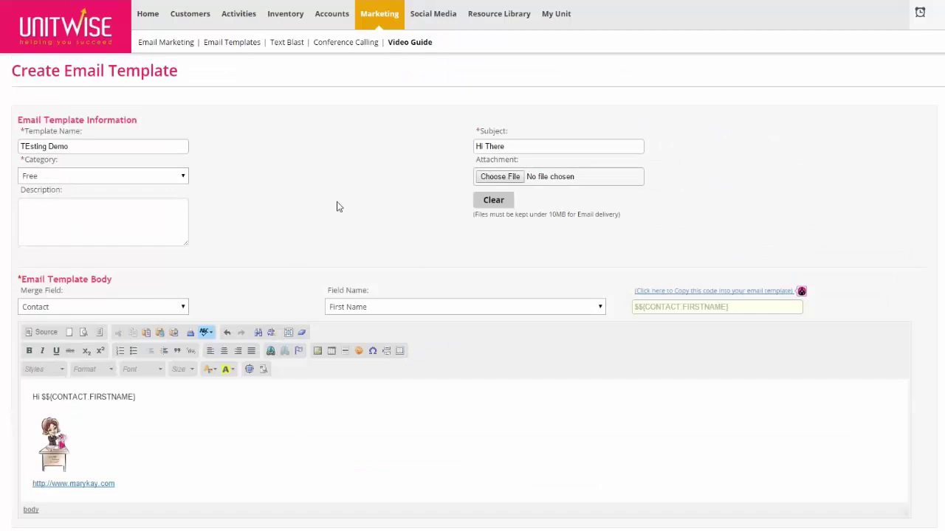
scroll(339, 207, "down", 2)
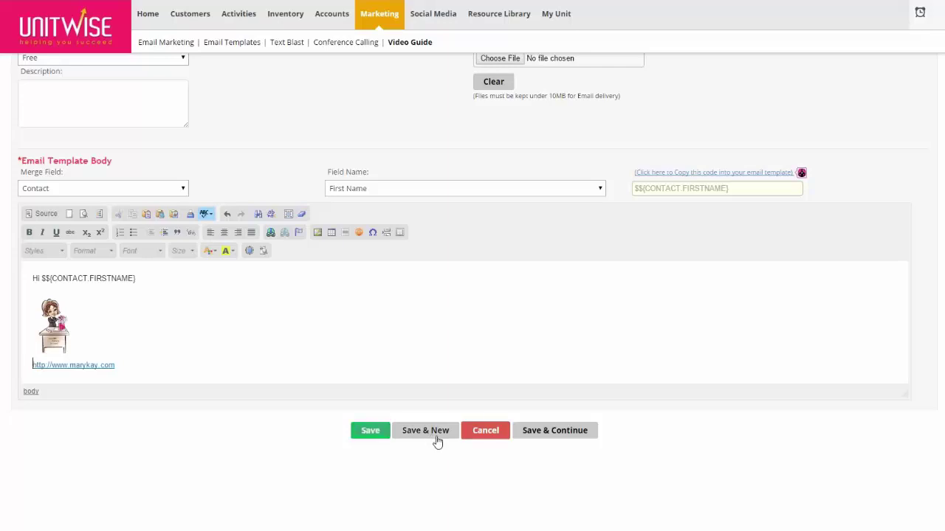
left_click(486, 432)
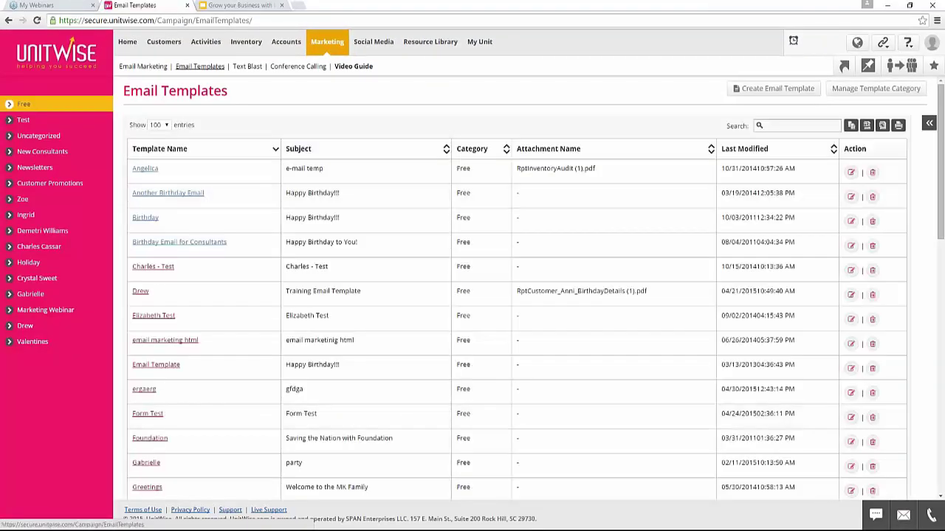
Start a new email marketing campaign and name it "Labor Day Email"
left_click(140, 67)
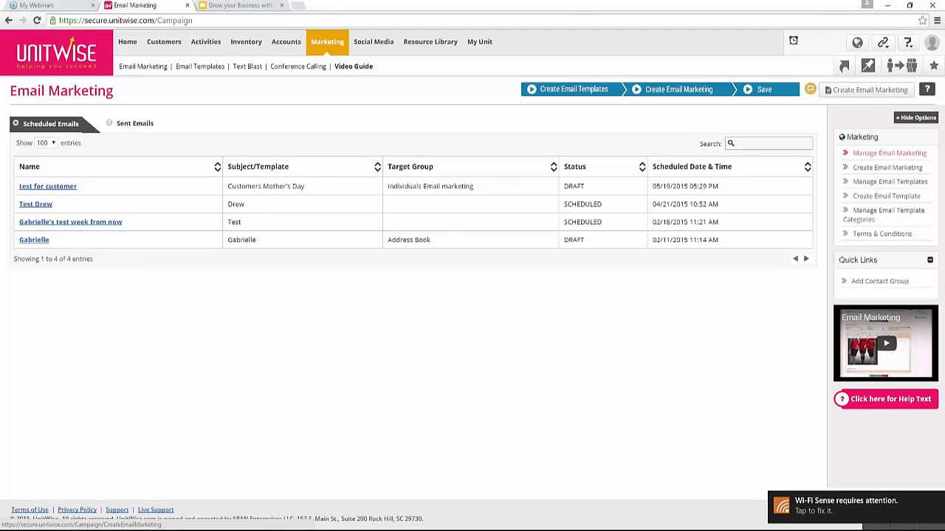
left_click(845, 91)
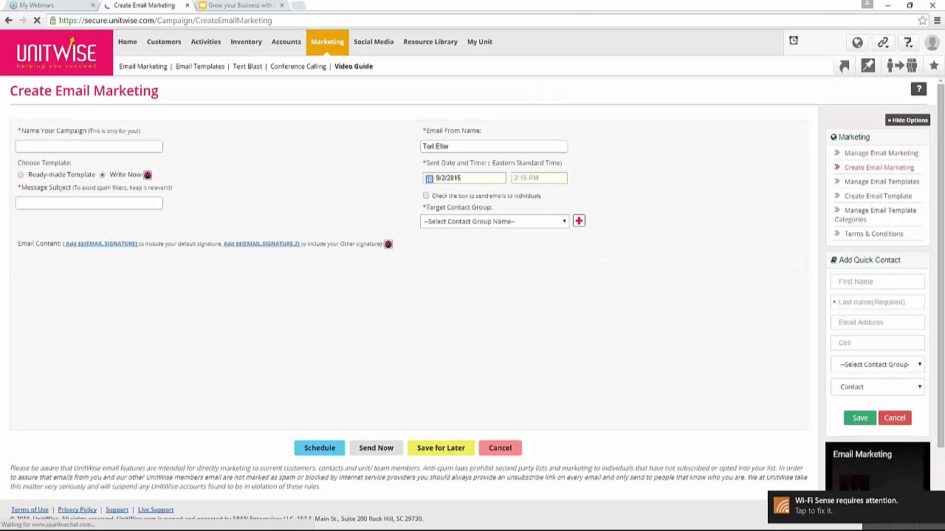
left_click(52, 134)
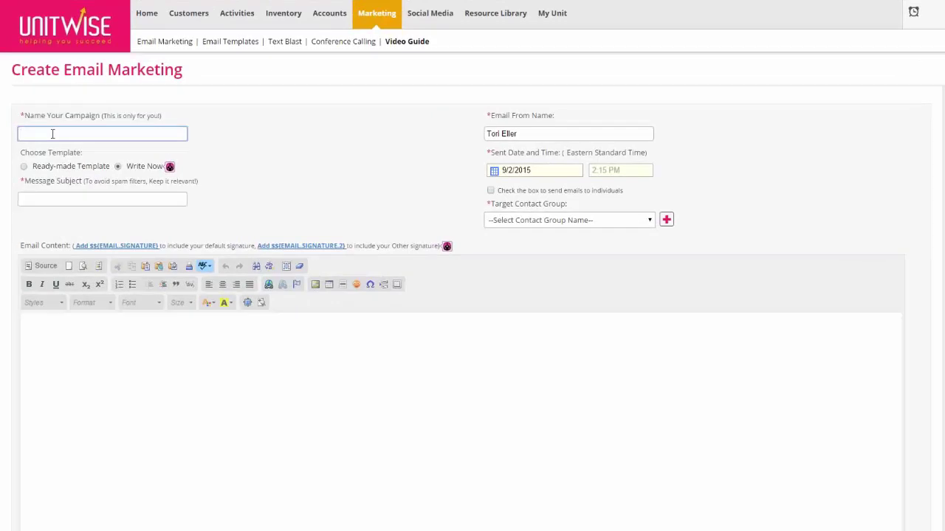
type("Labor Day Email")
Switch the campaign to a ready-made template and select Charles Test from the Free category
left_click(24, 168)
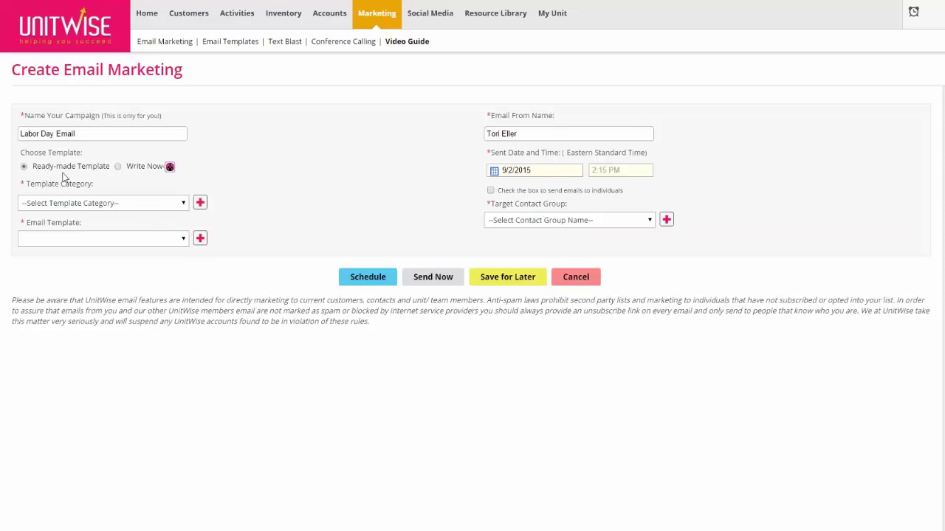
left_click(179, 205)
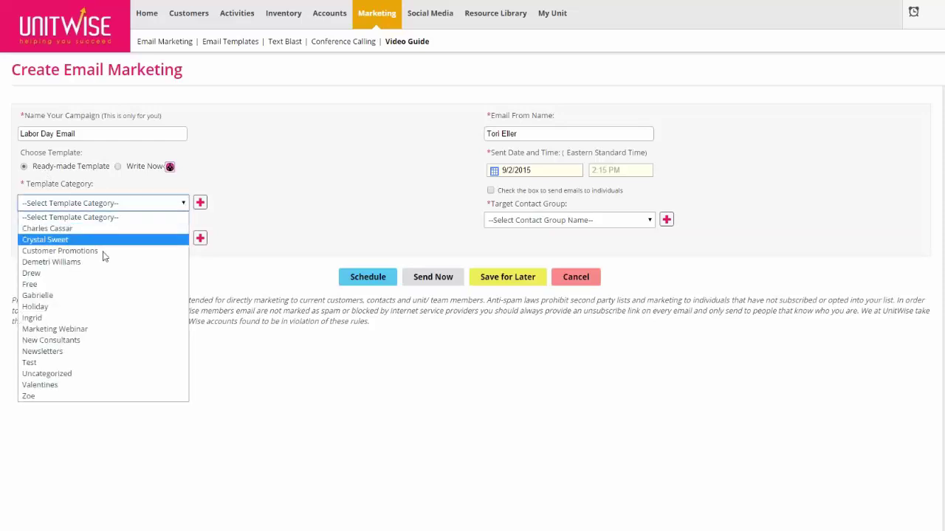
left_click(40, 286)
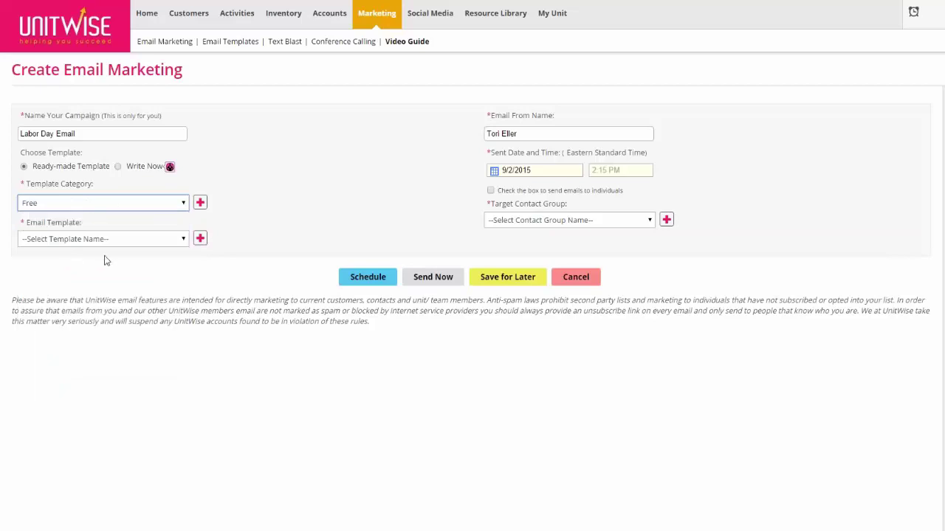
left_click(120, 241)
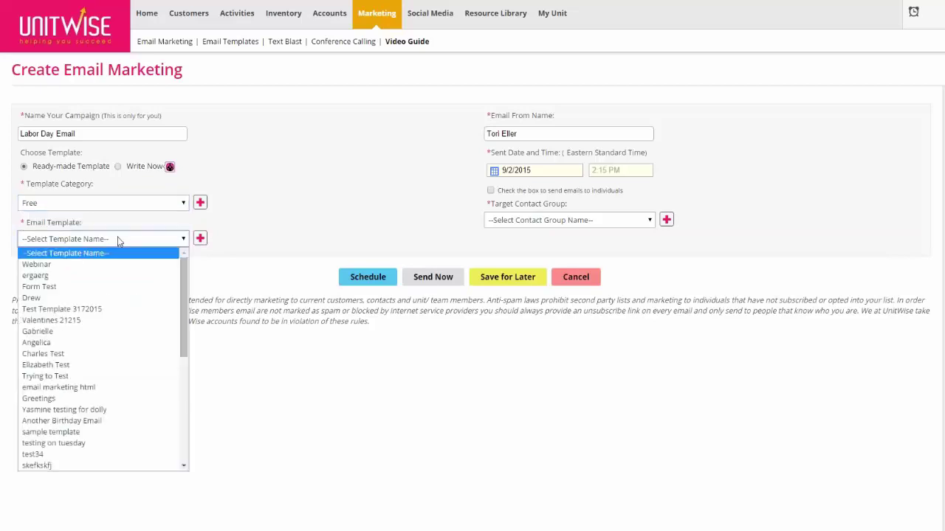
left_click(64, 356)
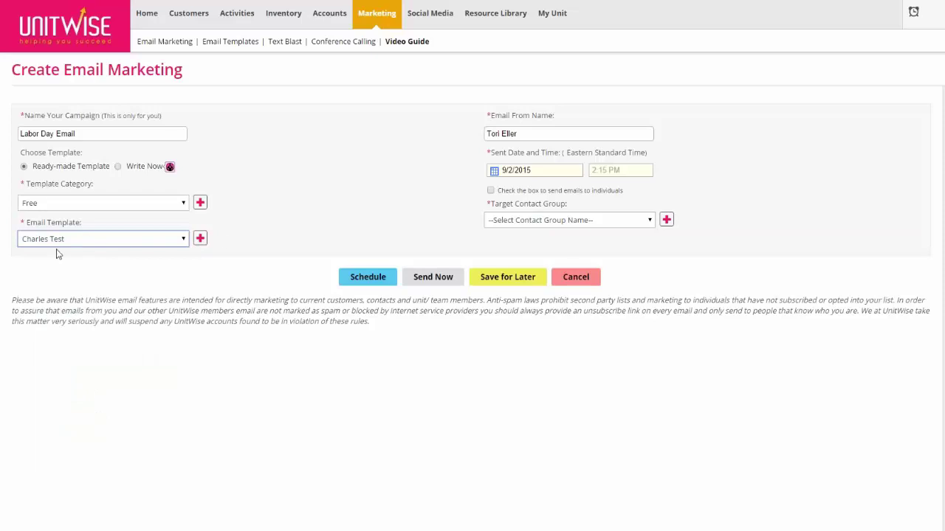
Set the campaign's send date to 09/07/2015 and its send time to 9:00 AM
left_click(522, 133)
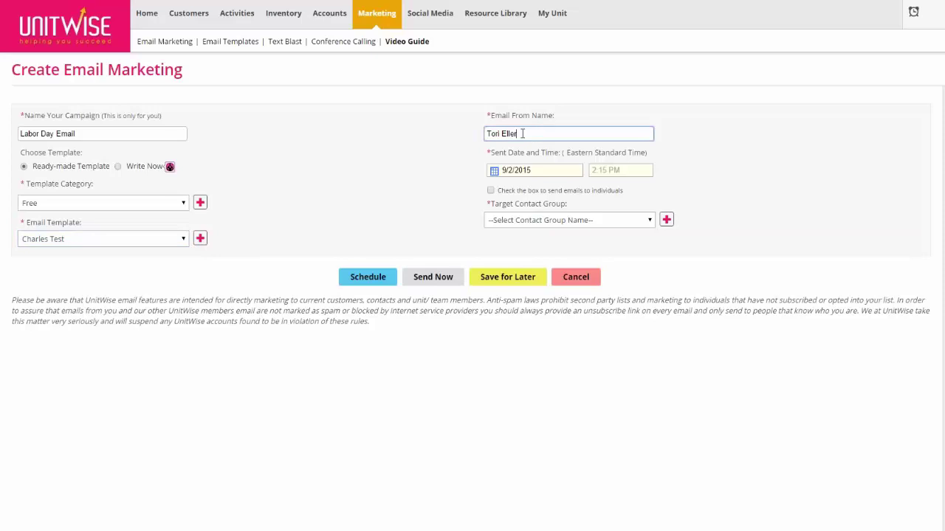
left_click(533, 171)
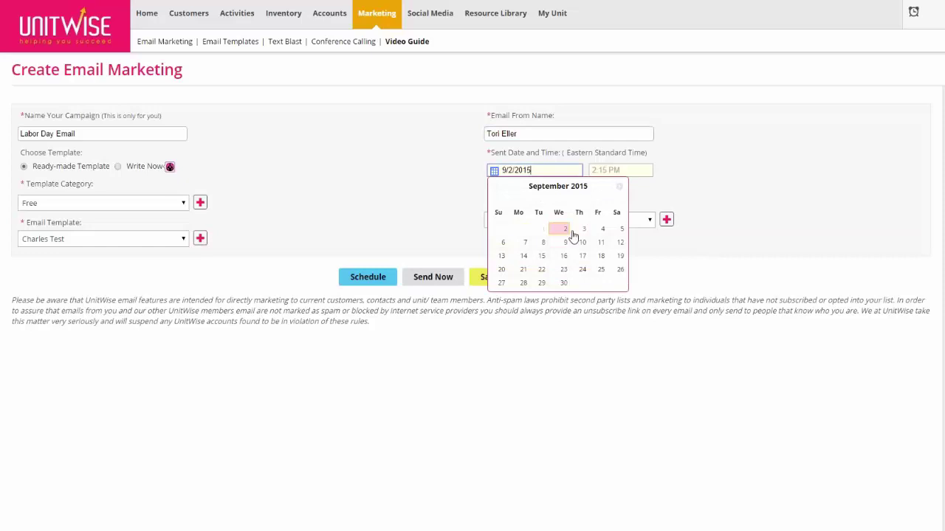
left_click(519, 244)
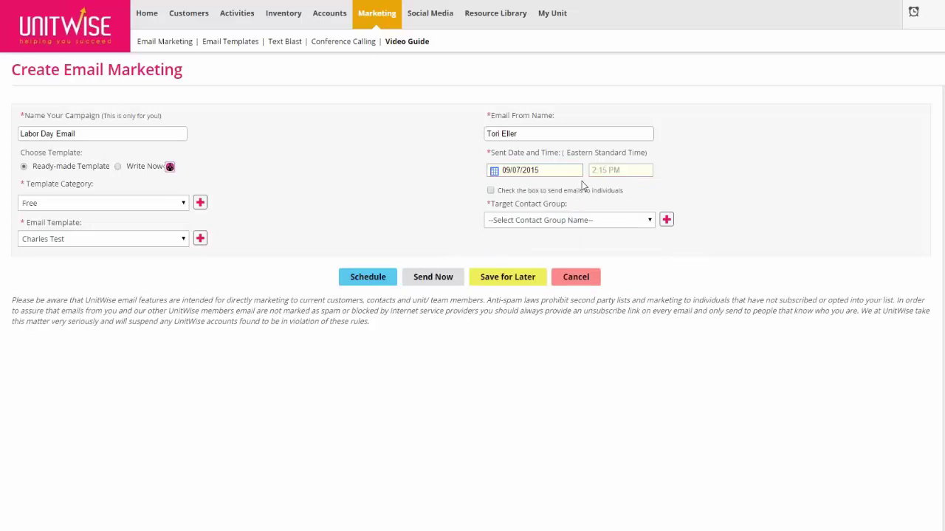
left_click(606, 171)
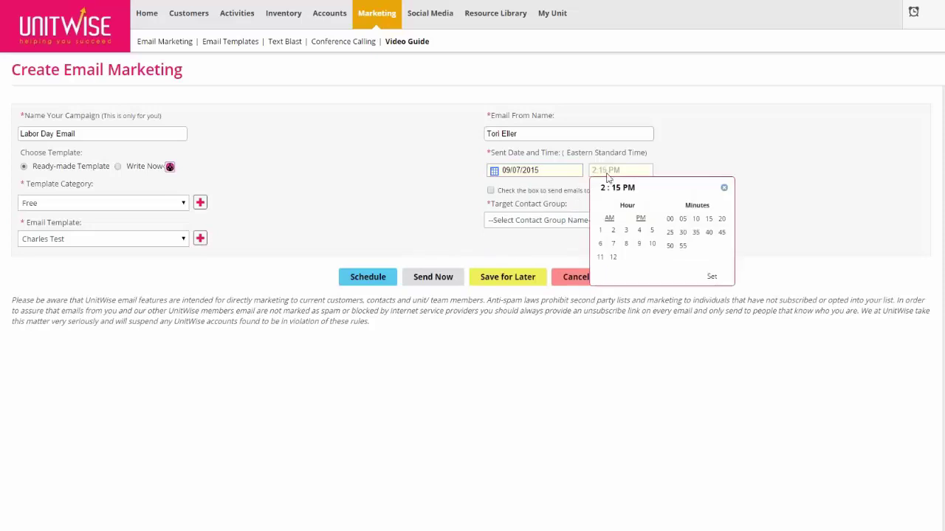
left_click(639, 244)
left_click(608, 220)
left_click(669, 220)
left_click(710, 279)
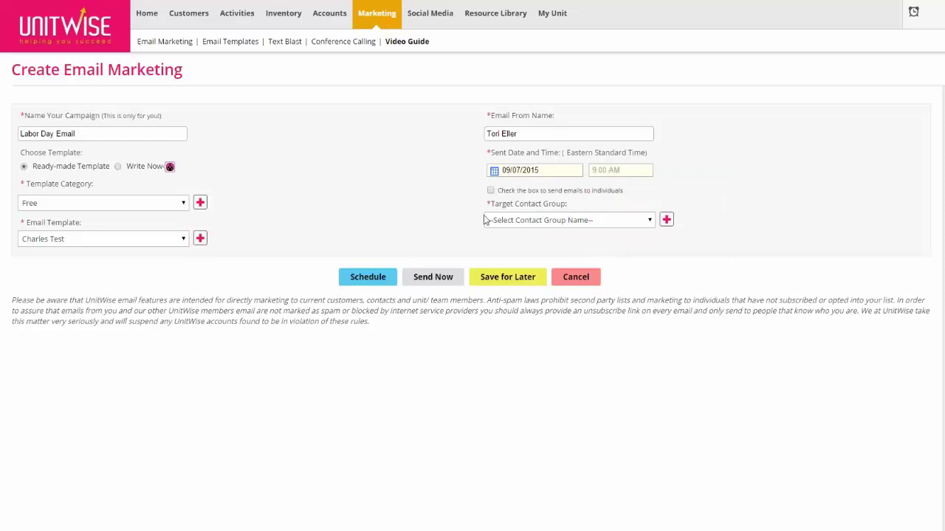
Target the campaign at Melody's Group instead of individual addresses, and cancel the campaign without saving
left_click(566, 220)
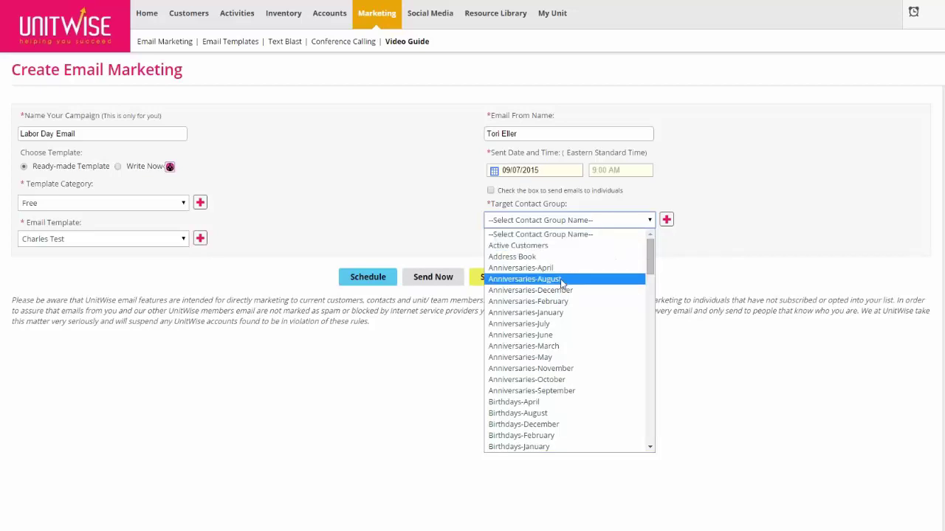
scroll(561, 279, "down", 10)
scroll(561, 279, "down", 15)
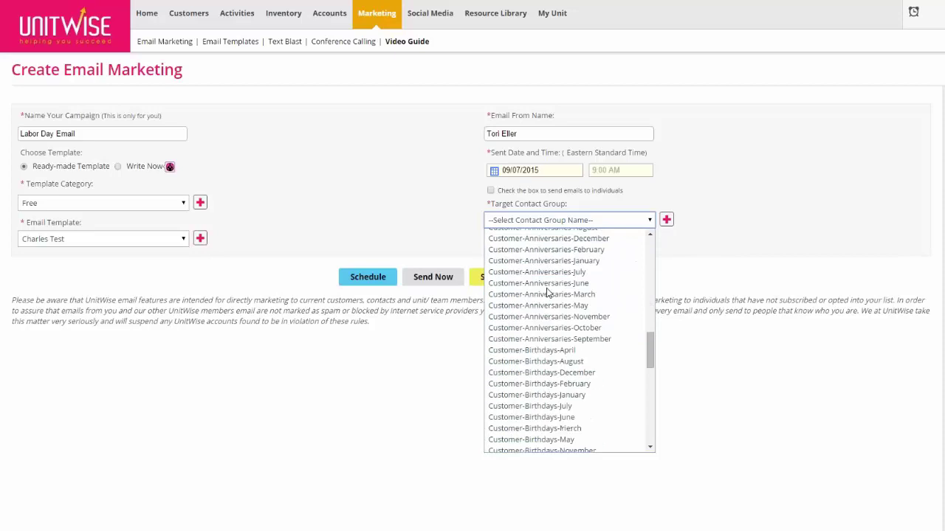
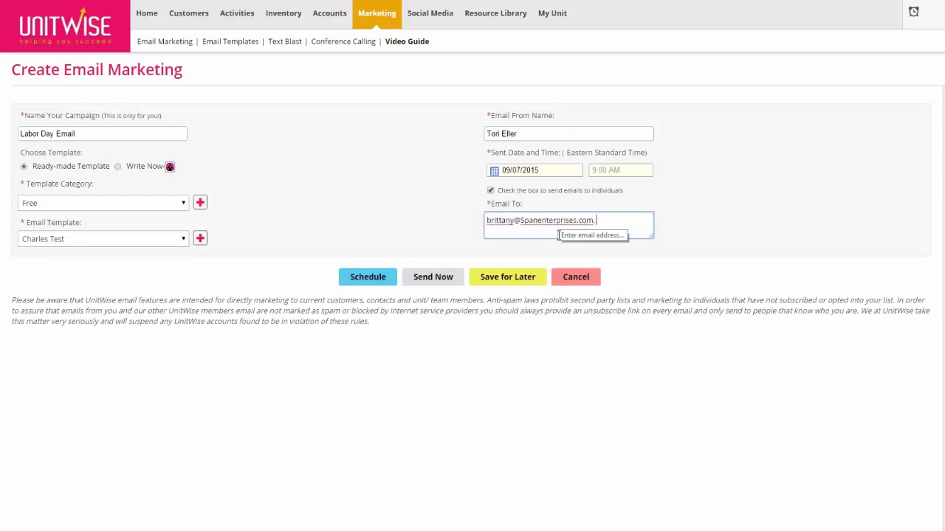
left_click(491, 192)
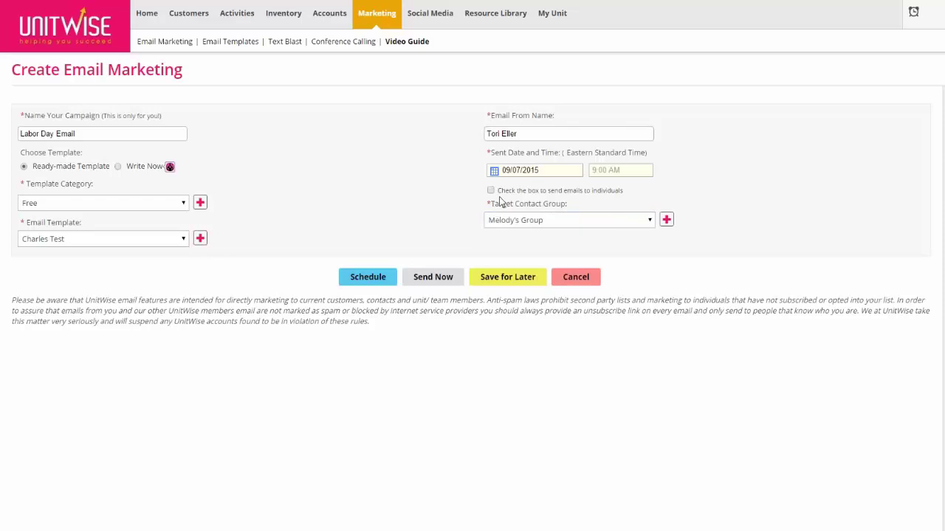
left_click(544, 222)
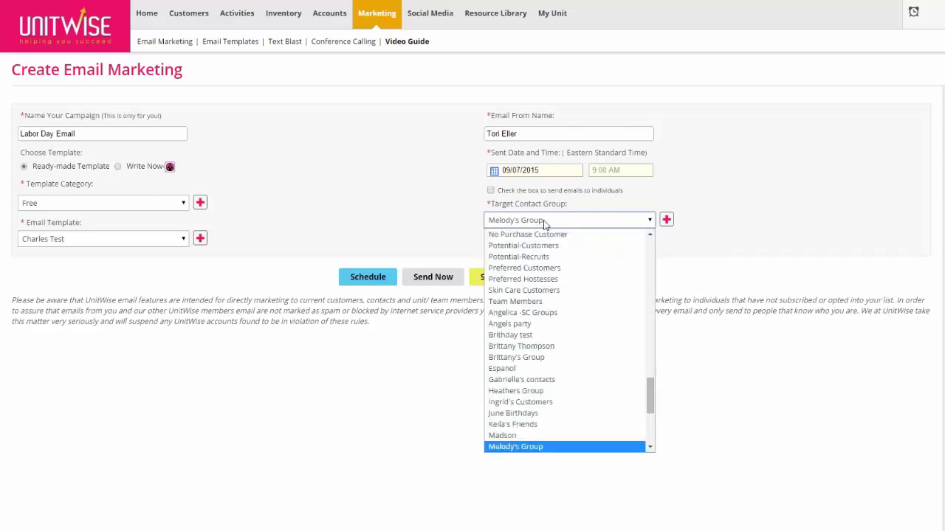
left_click(544, 221)
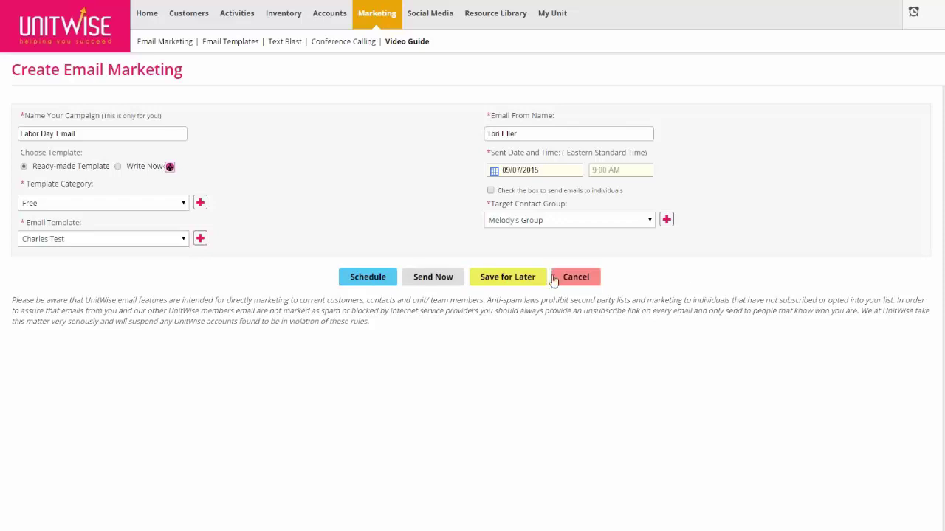
left_click(585, 285)
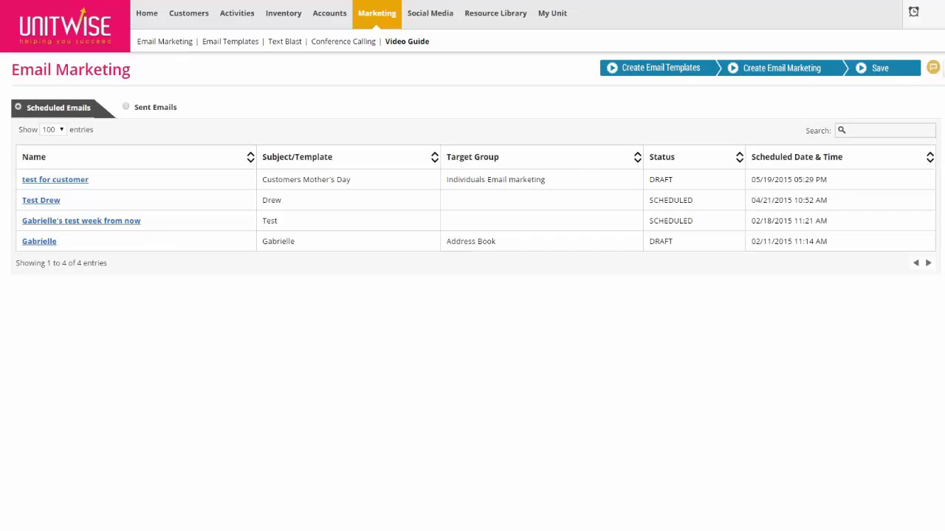
Examine the Text Blast pricing and the host phone controls for conference calling, including the Free Conference Recording On-Off entry
left_click(285, 43)
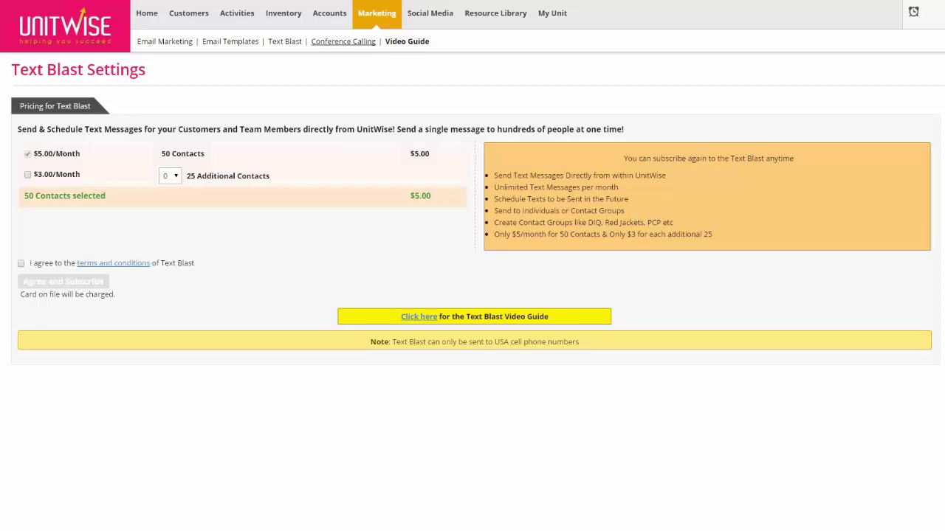
left_click(329, 42)
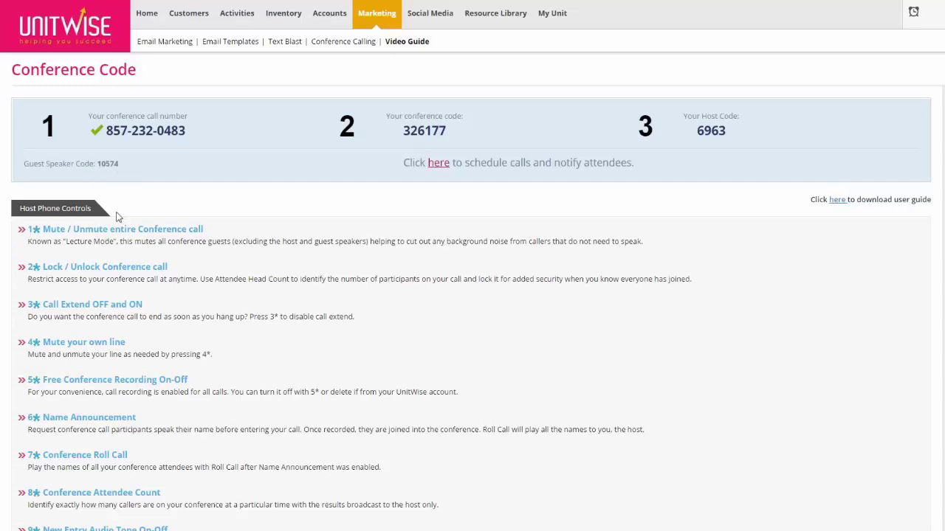
scroll(115, 216, "down", 1)
scroll(115, 211, "down", 1)
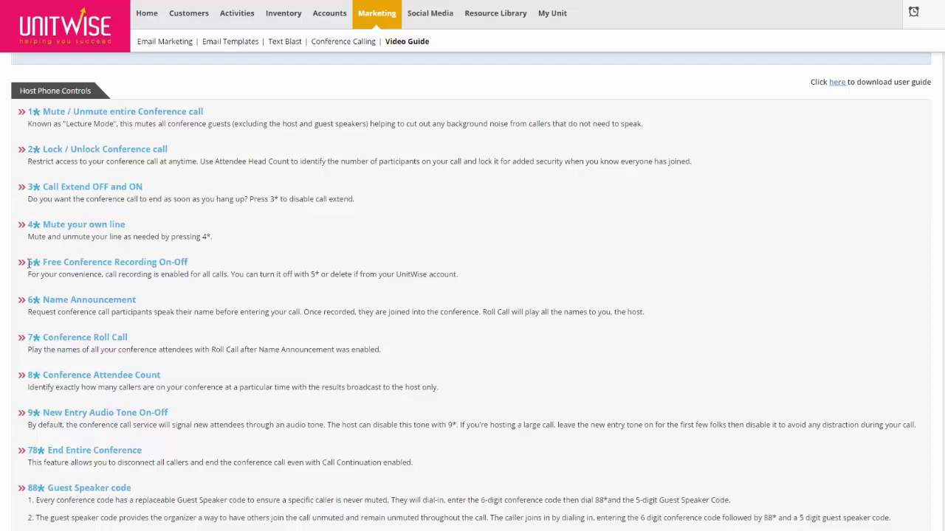
left_click_drag(28, 263, 208, 266)
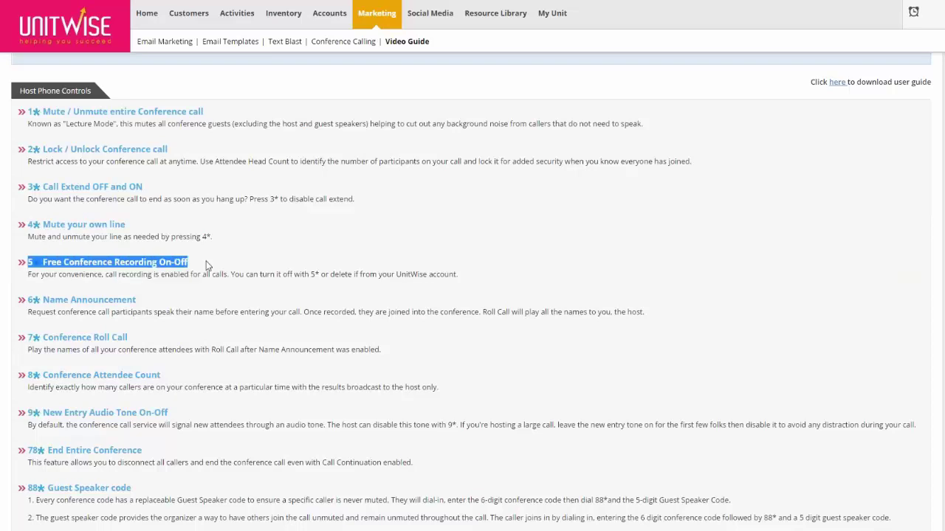
left_click(206, 266)
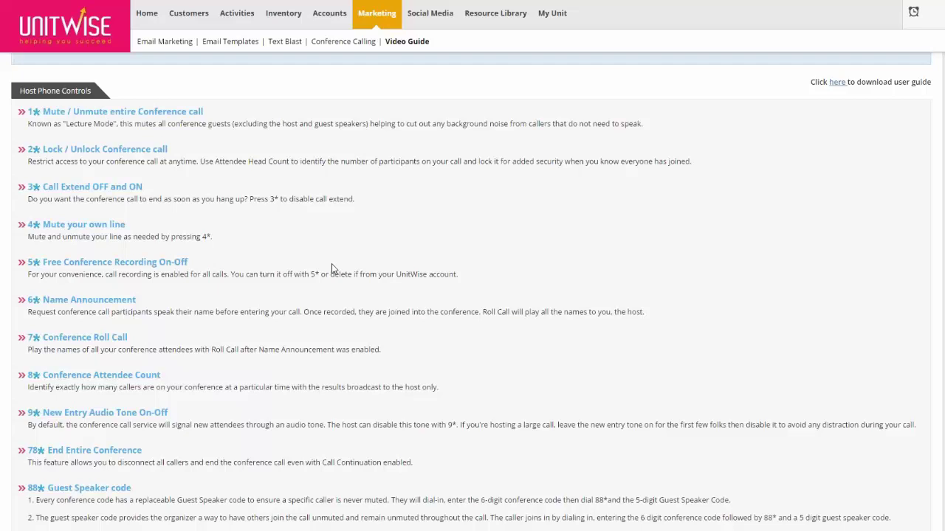
Open the form for scheduling a conference call and enter Labor Day Promo as the reason for the call
scroll(662, 270, "up", 3)
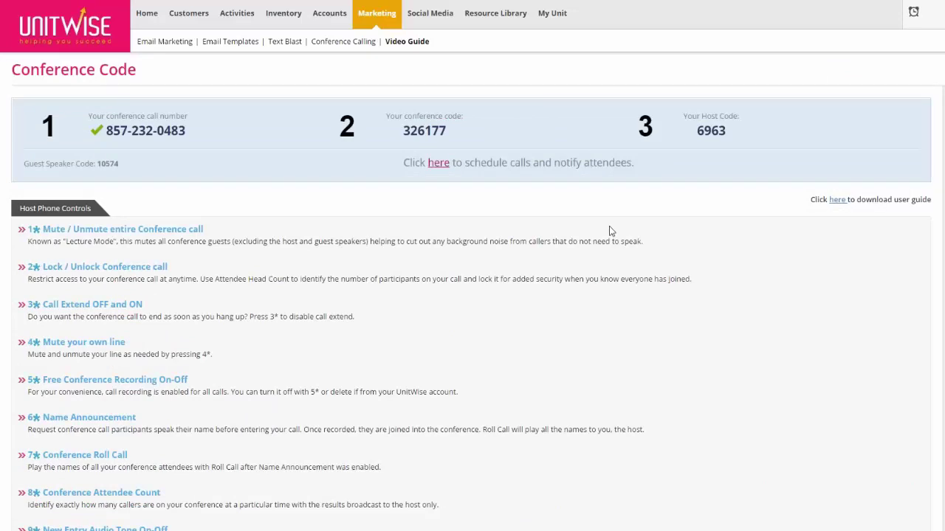
left_click(438, 163)
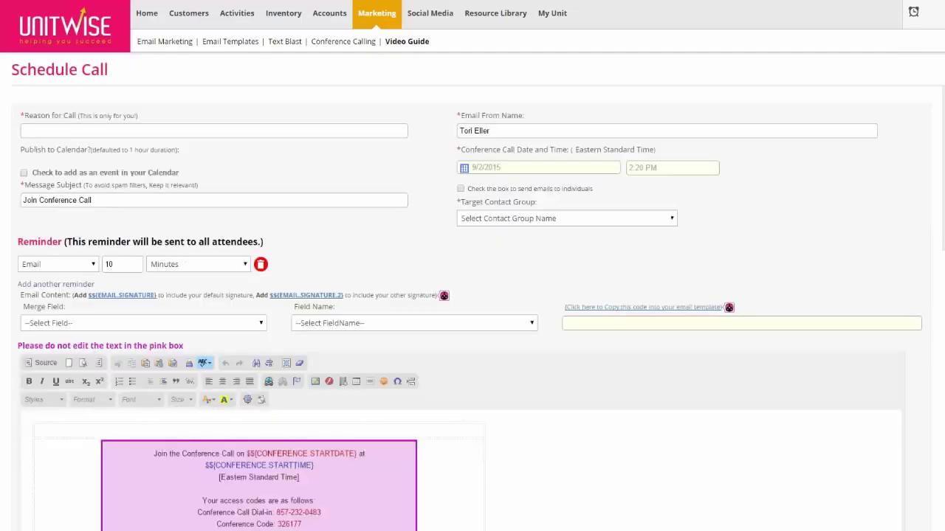
left_click(193, 131)
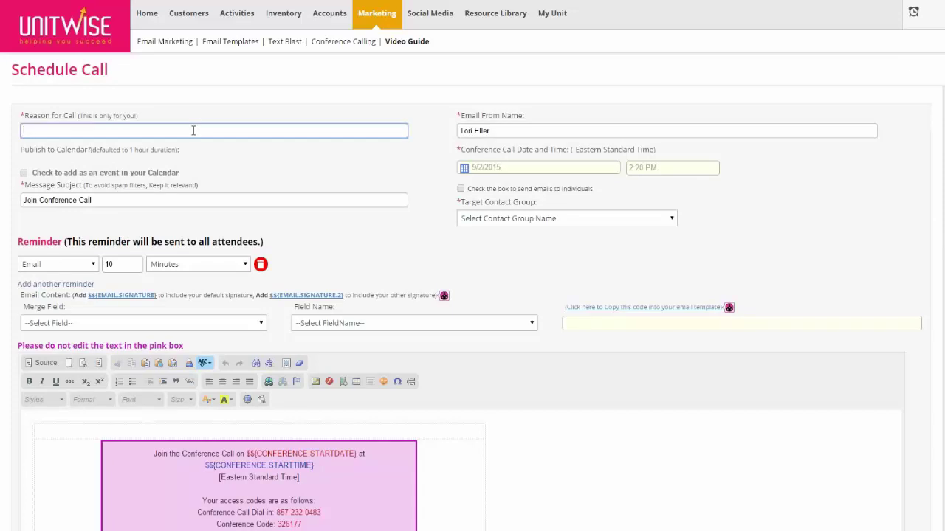
type("Labor Day Promo")
left_click(128, 200)
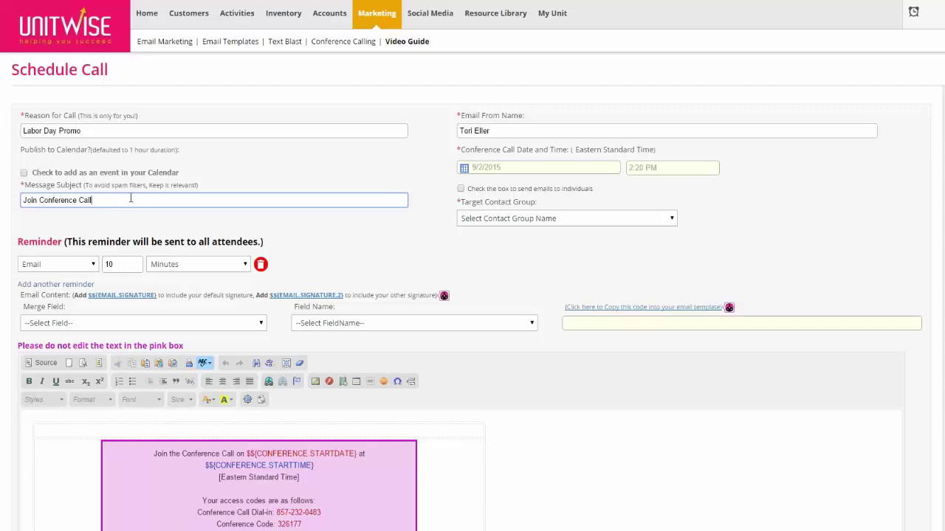
Set the conference call date to 09/04/2015 and its time to 7:00 PM
left_click(493, 169)
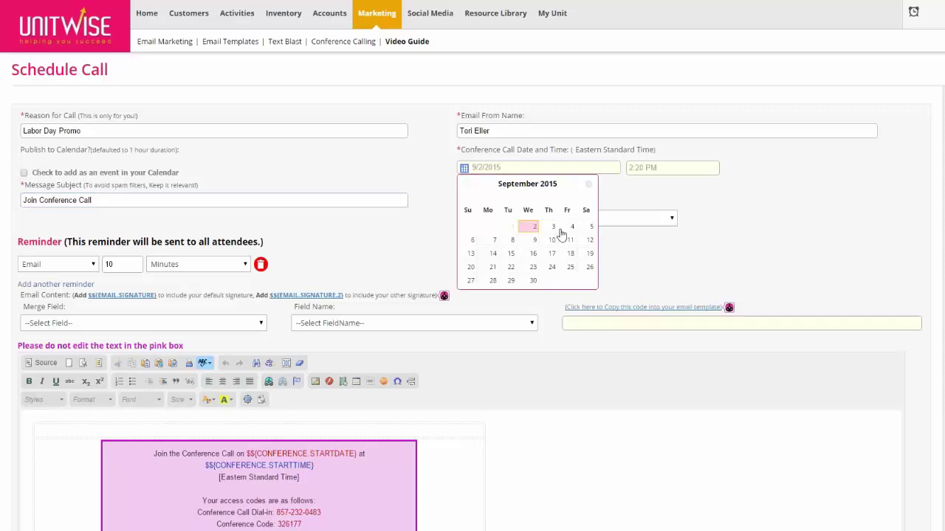
left_click(572, 229)
left_click(658, 169)
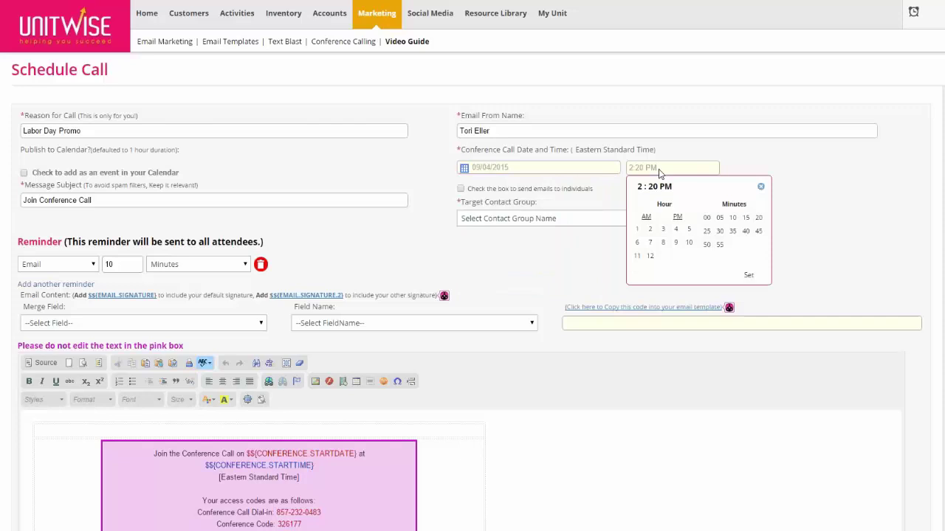
left_click(651, 243)
left_click(706, 217)
left_click(749, 274)
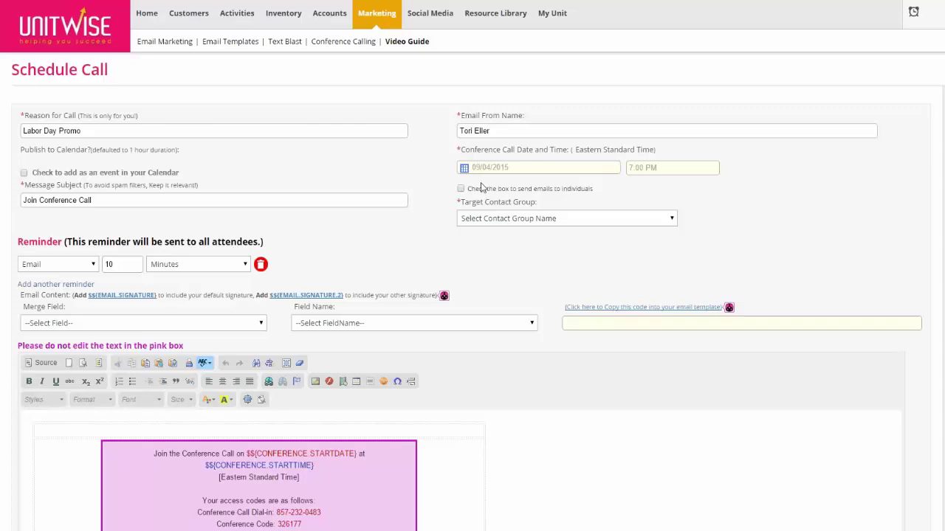
Browse the target contact groups, and switch the invitation to individual email recipients instead
left_click(510, 219)
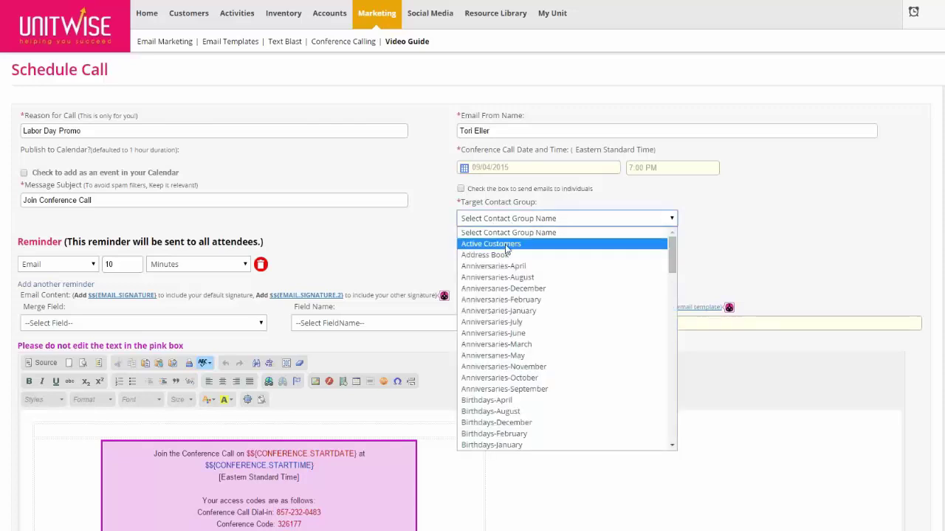
scroll(552, 295, "down", 15)
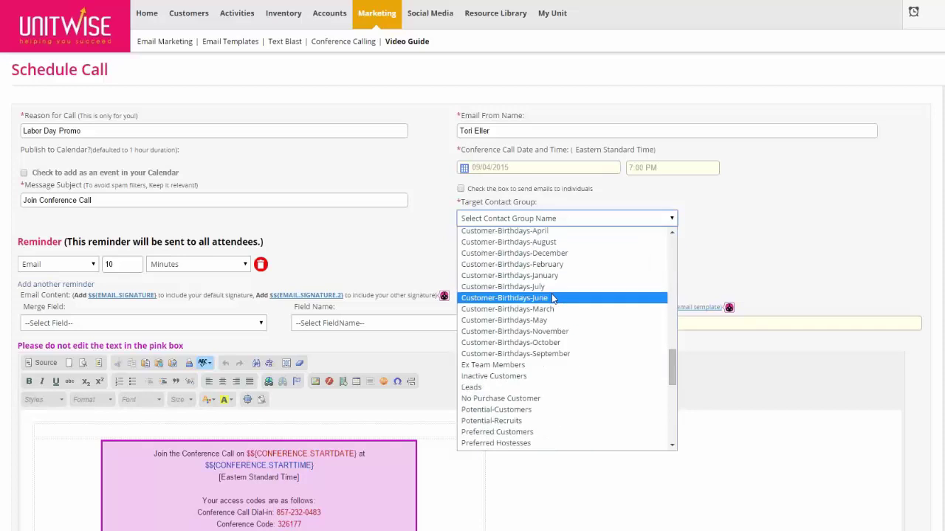
scroll(552, 299, "down", 3)
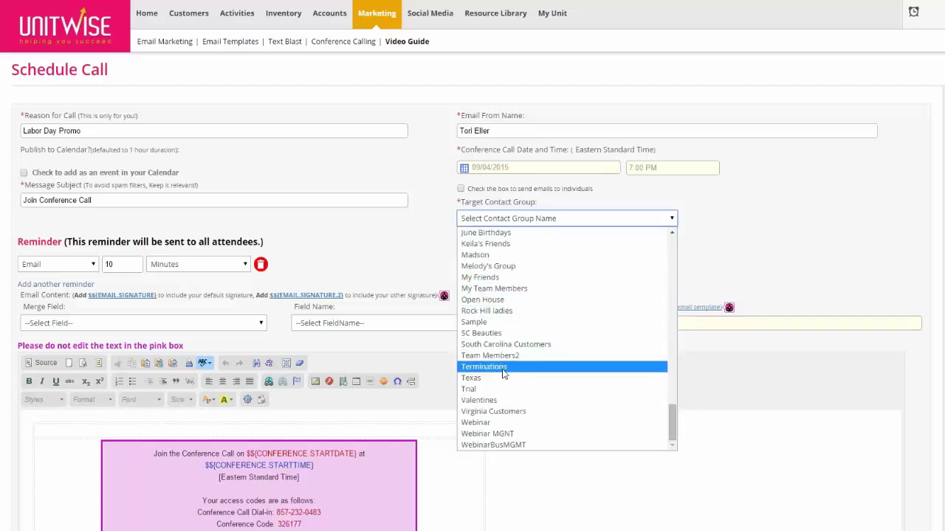
left_click(445, 213)
left_click(461, 189)
left_click(483, 223)
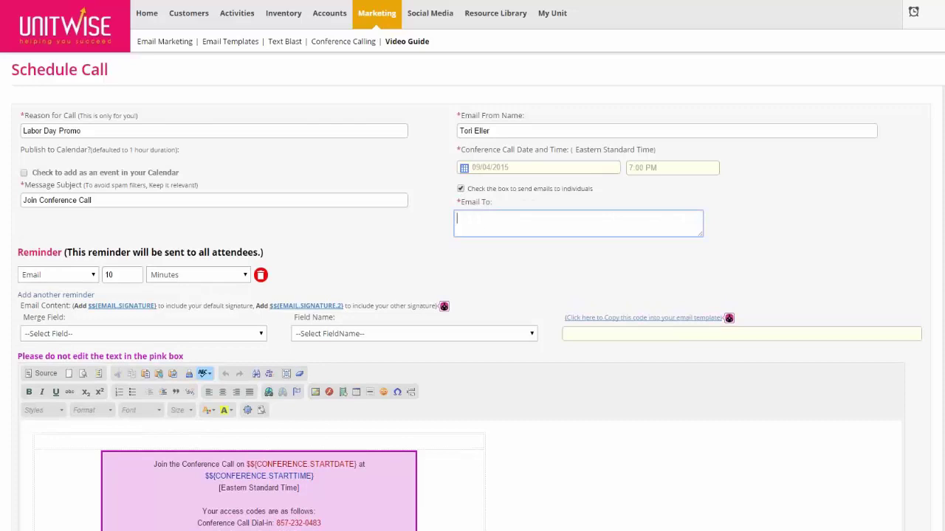
Review the existing reminder's delivery type, amount and time-unit options
scroll(415, 259, "down", 1)
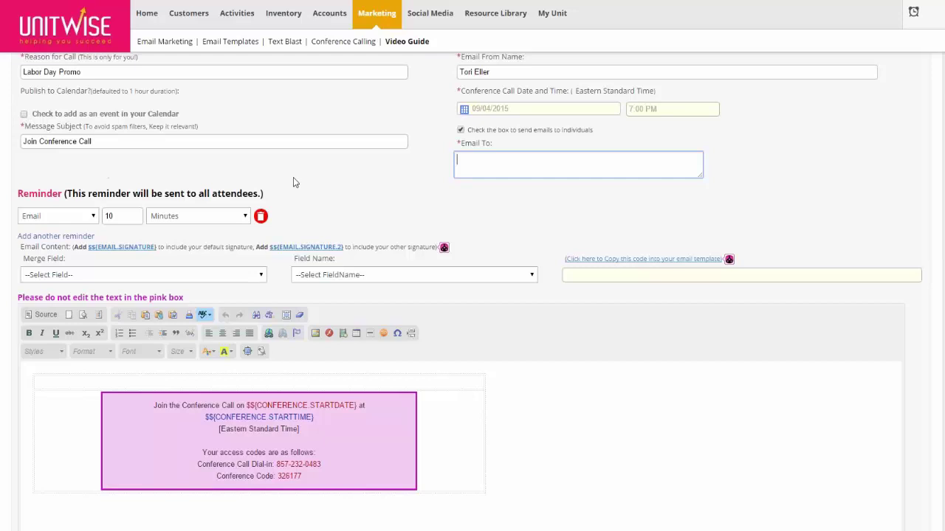
scroll(293, 177, "down", 1)
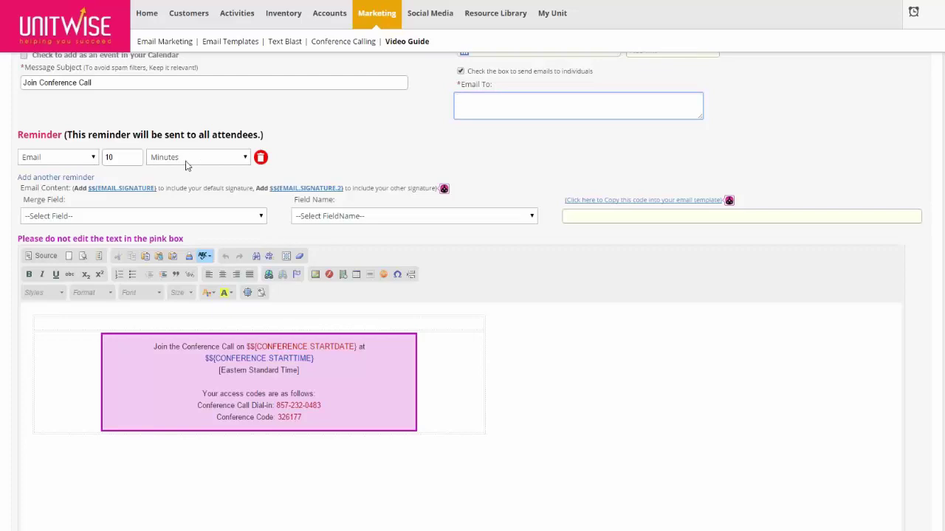
left_click(90, 161)
left_click(137, 159)
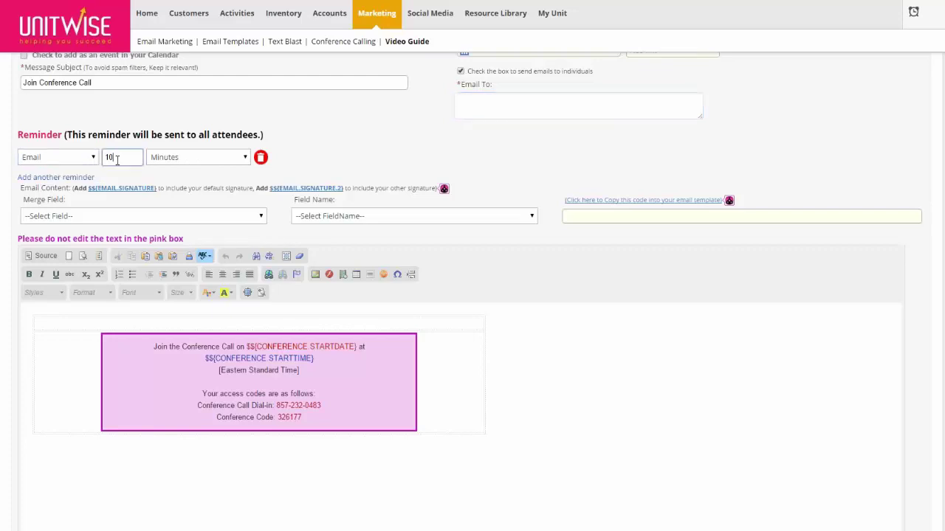
left_click(185, 167)
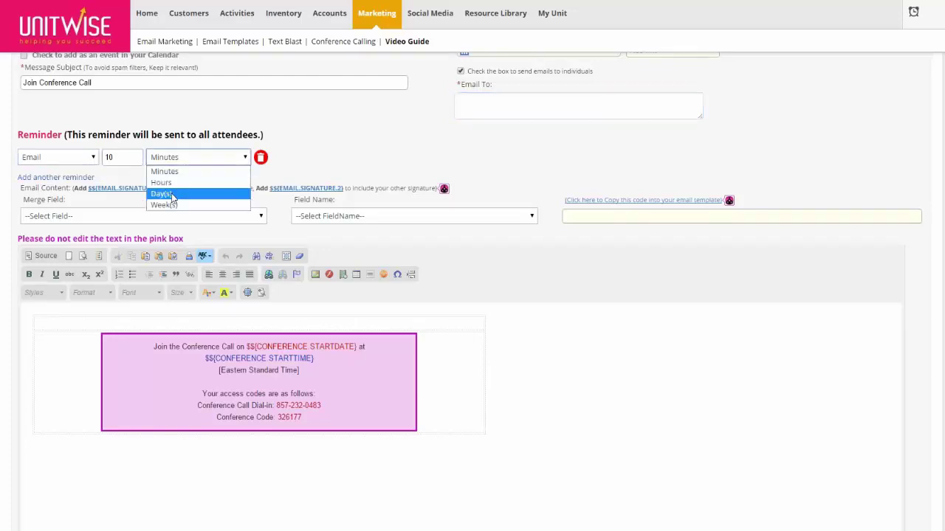
left_click(295, 145)
Add a second email reminder and set it to 1 Day(s)
left_click(44, 178)
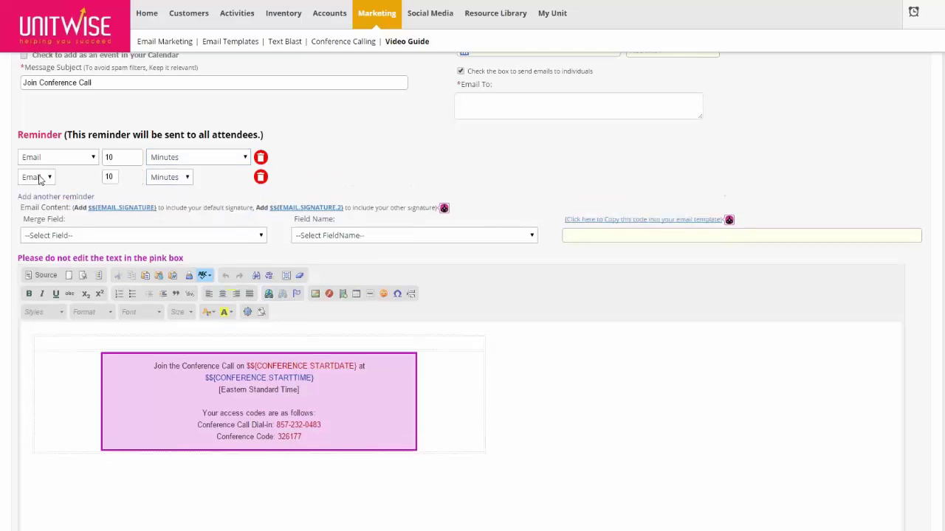
left_click(45, 178)
left_click(112, 177)
double_click(107, 178)
type("1")
left_click(176, 180)
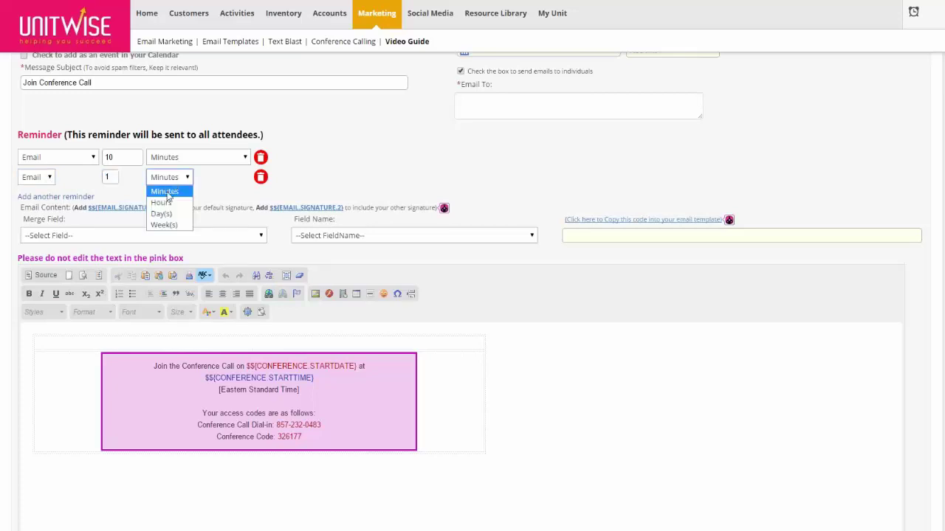
left_click(164, 213)
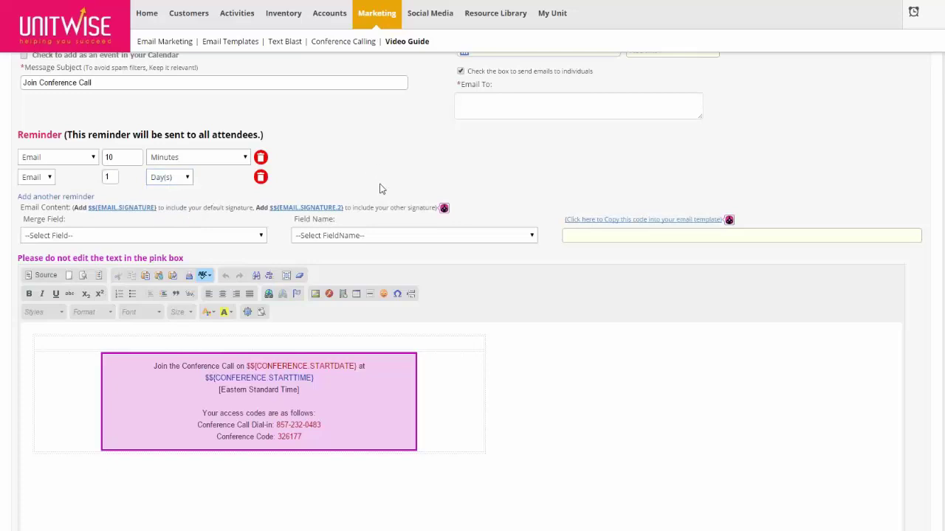
Write the greeting "Hi" above the pink box, followed by the Contact First Name merge code $${CONTACT.FIRSTNAME}
scroll(336, 188, "down", 1)
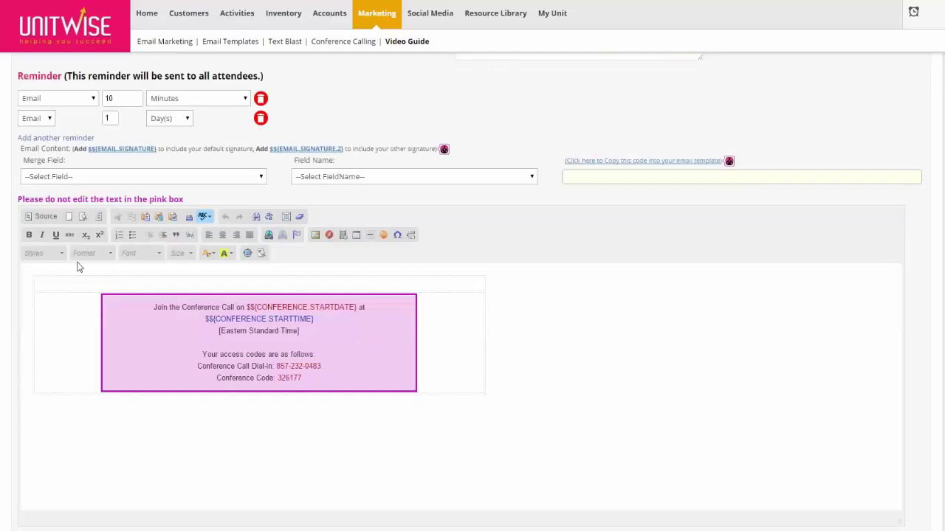
scroll(81, 243, "down", 1)
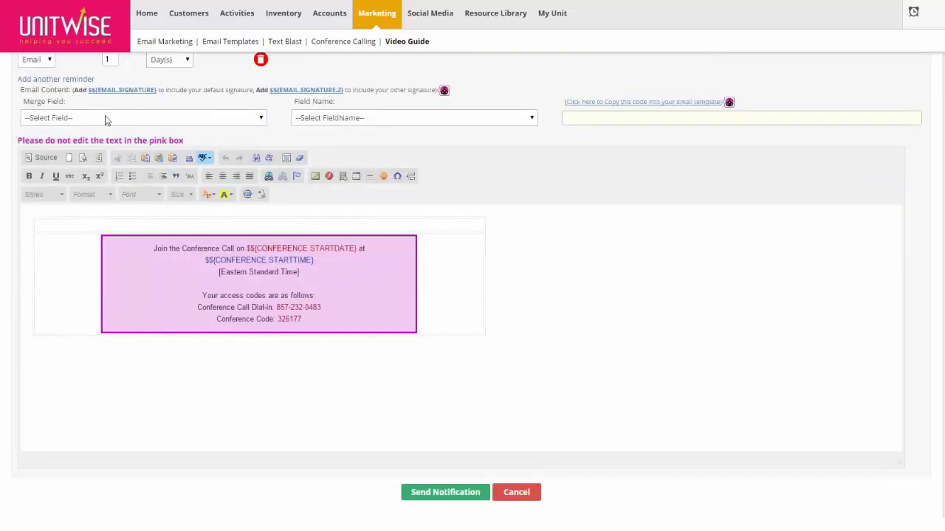
left_click(50, 222)
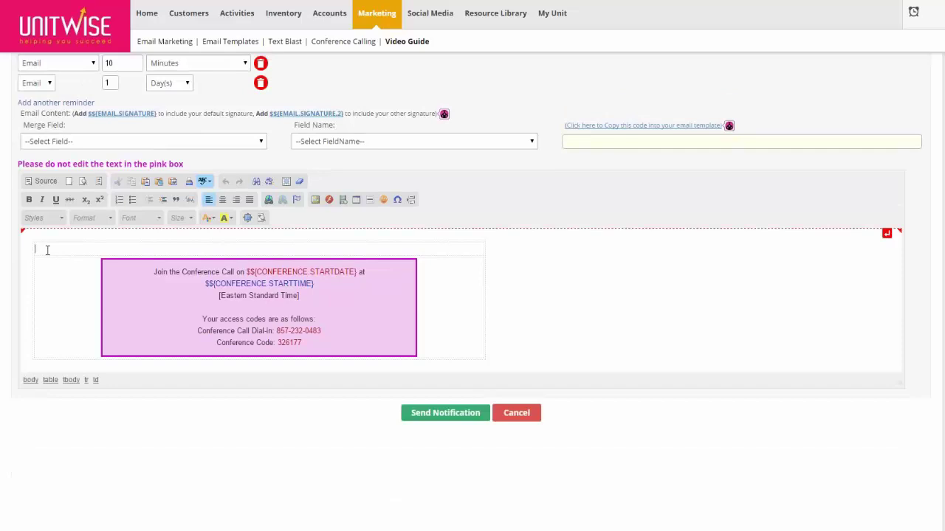
type("Hi")
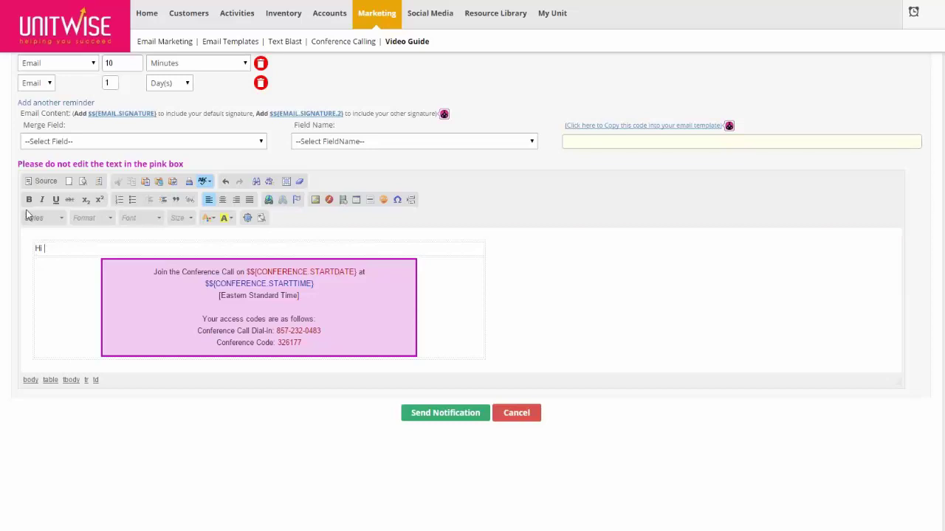
left_click(88, 147)
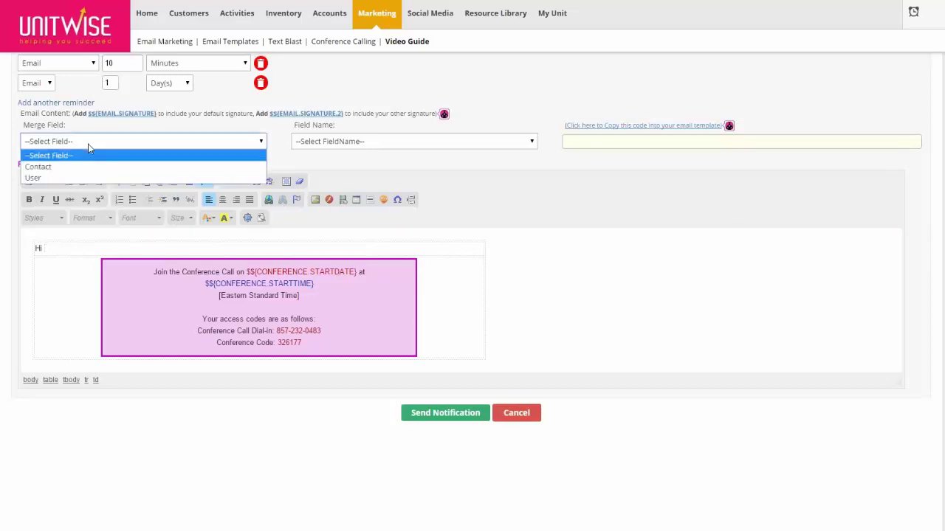
left_click(52, 172)
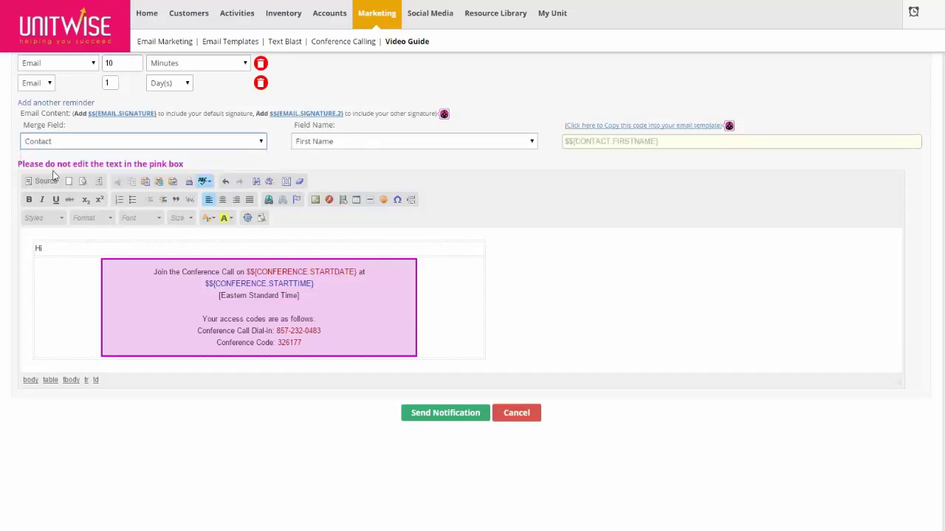
left_click(331, 146)
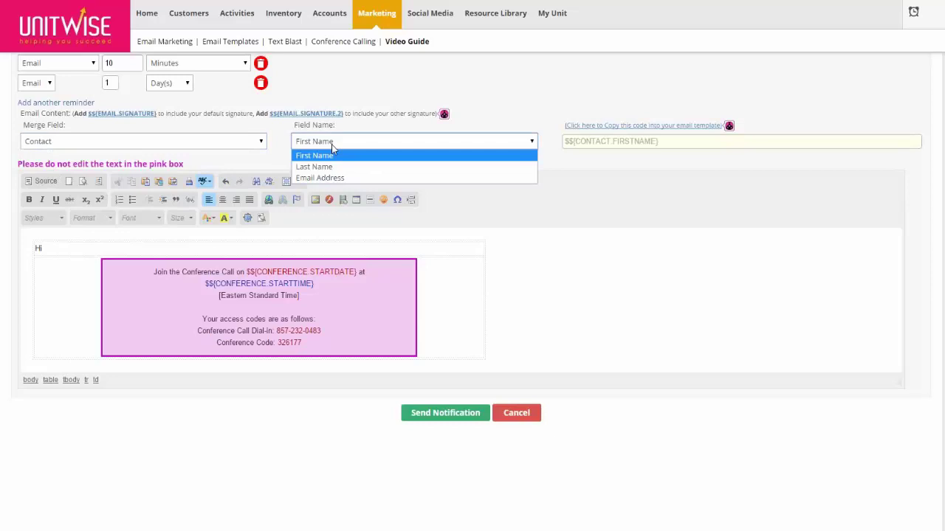
left_click(332, 145)
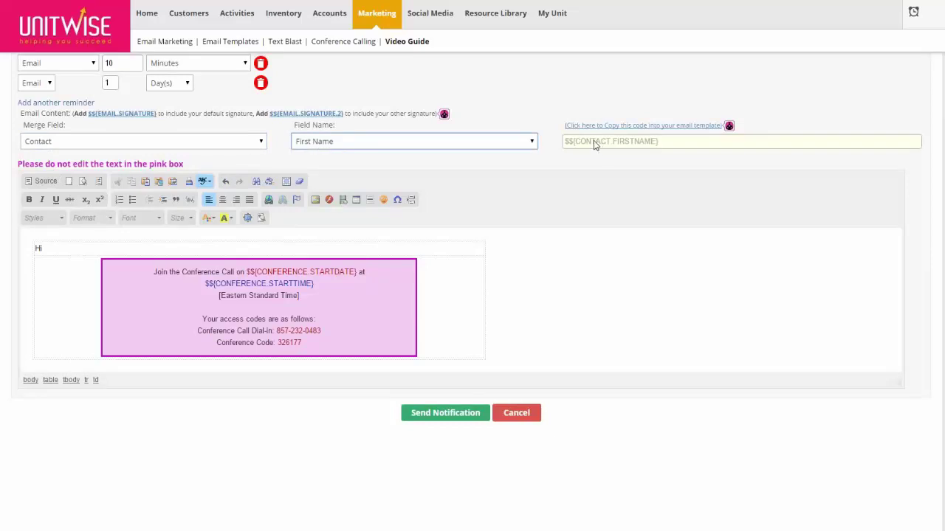
left_click_drag(567, 142, 649, 141)
left_click(664, 129)
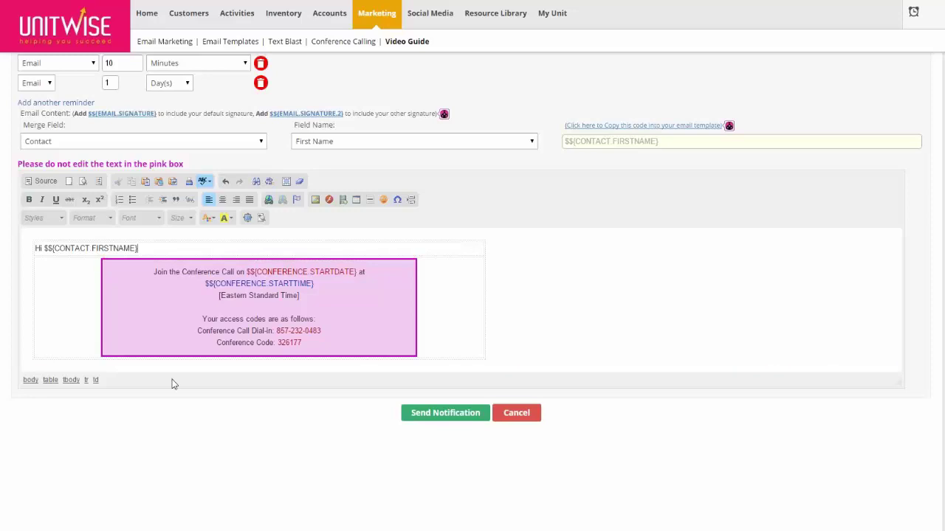
Add two line breaks after the greeting in the email content, above the pink box
left_click(124, 365)
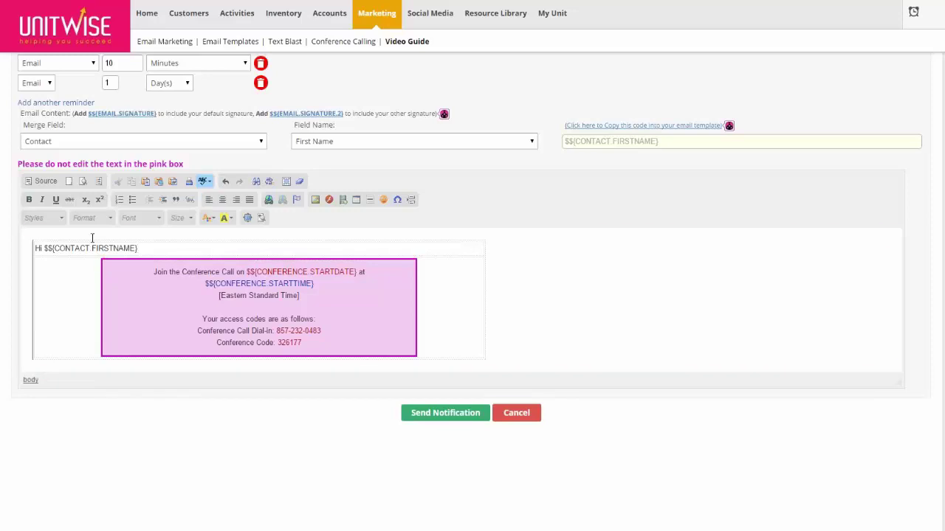
left_click(153, 250)
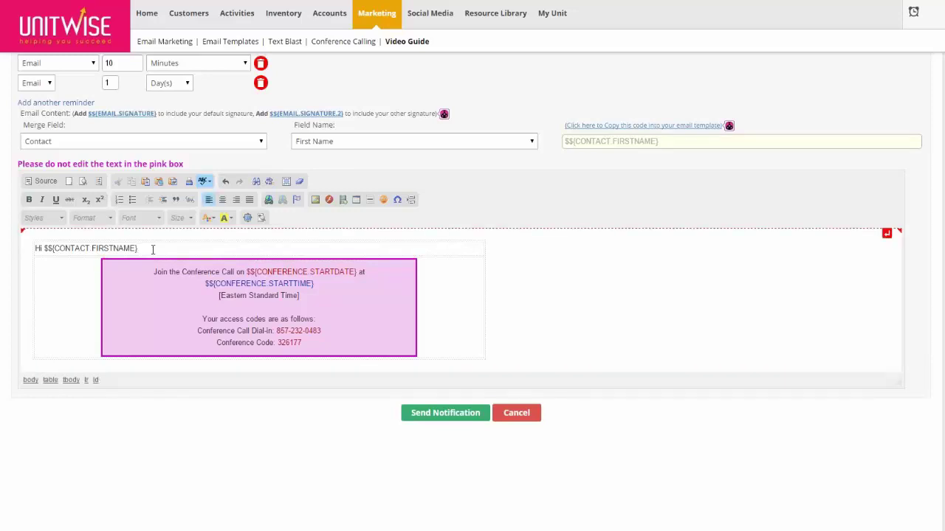
key("Return")
key("Return")
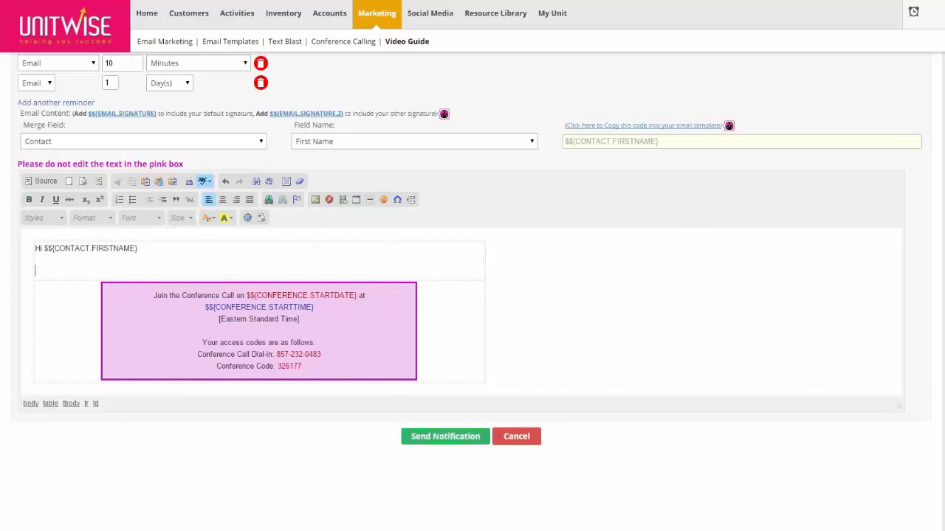
Review the completed call form from start to finish, and return to the conference code page without sending the notification
scroll(67, 255, "up", 3)
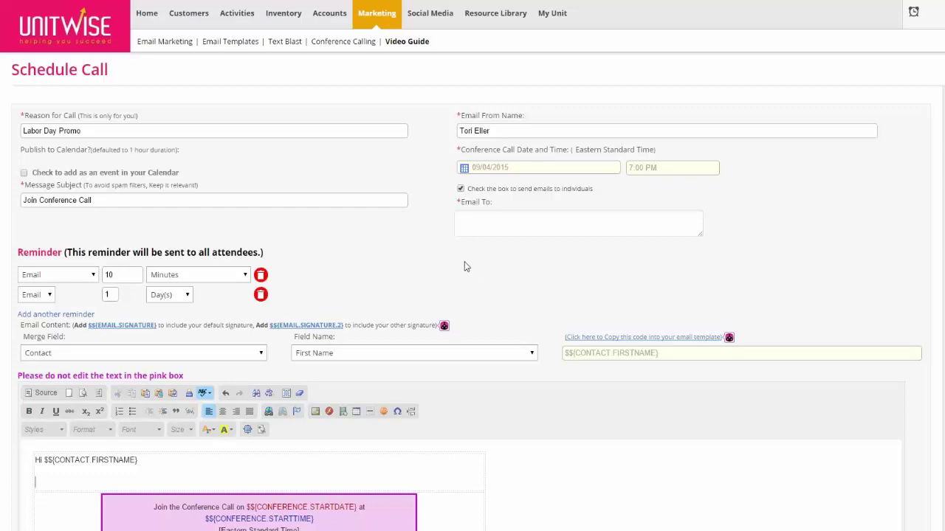
scroll(457, 278, "down", 3)
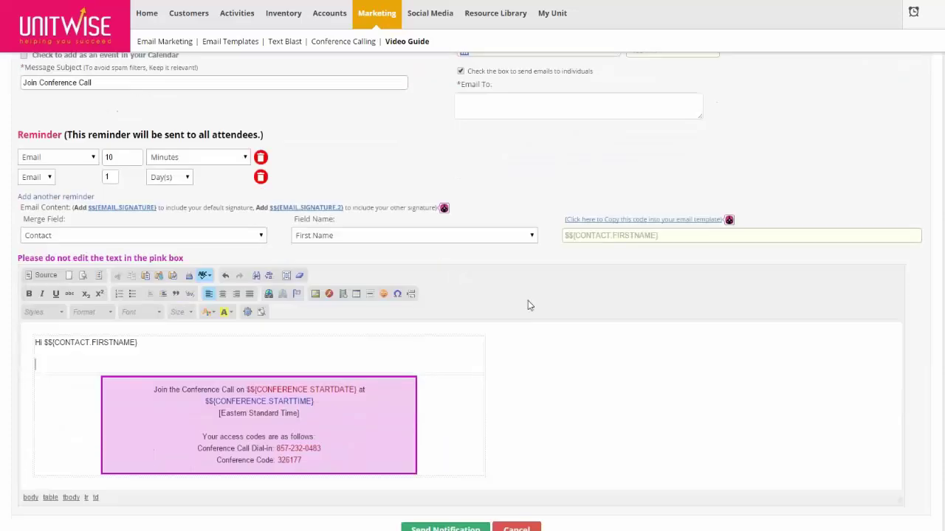
scroll(522, 321, "up", 2)
scroll(524, 332, "down", 5)
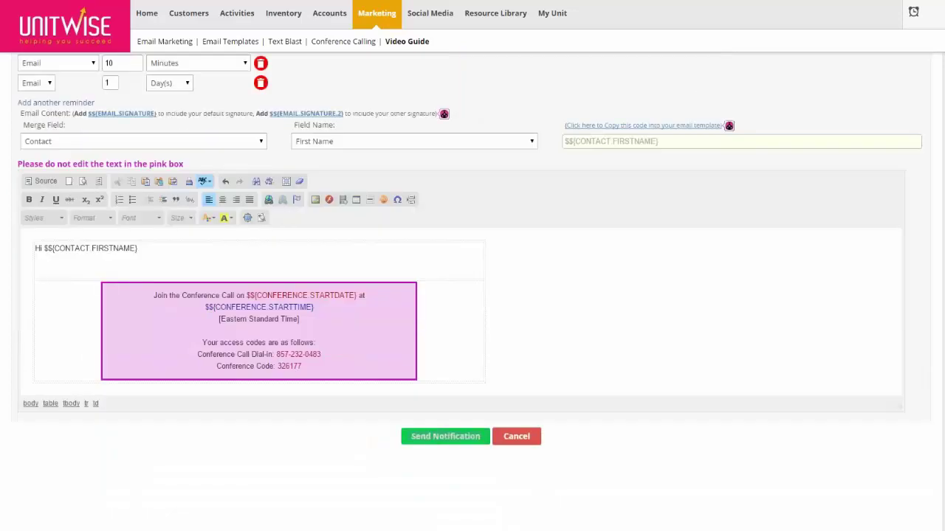
scroll(552, 244, "up", 3)
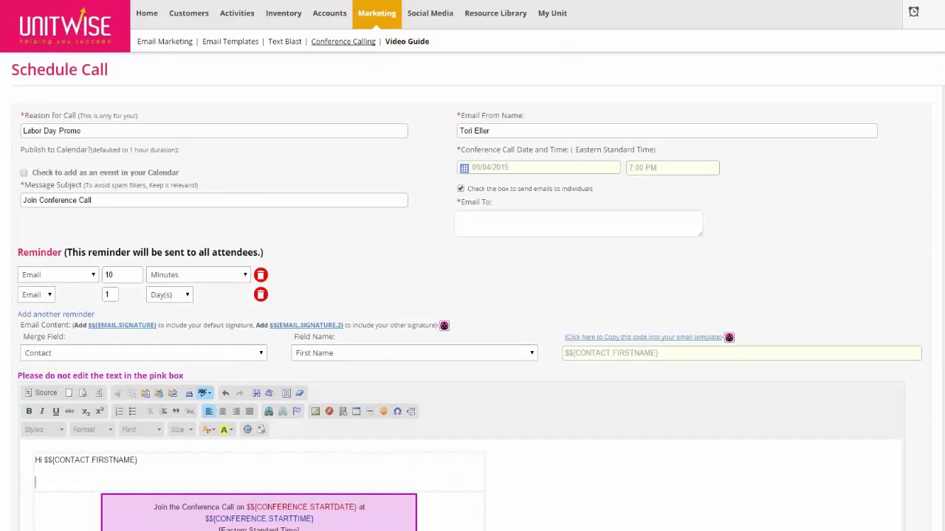
left_click(343, 41)
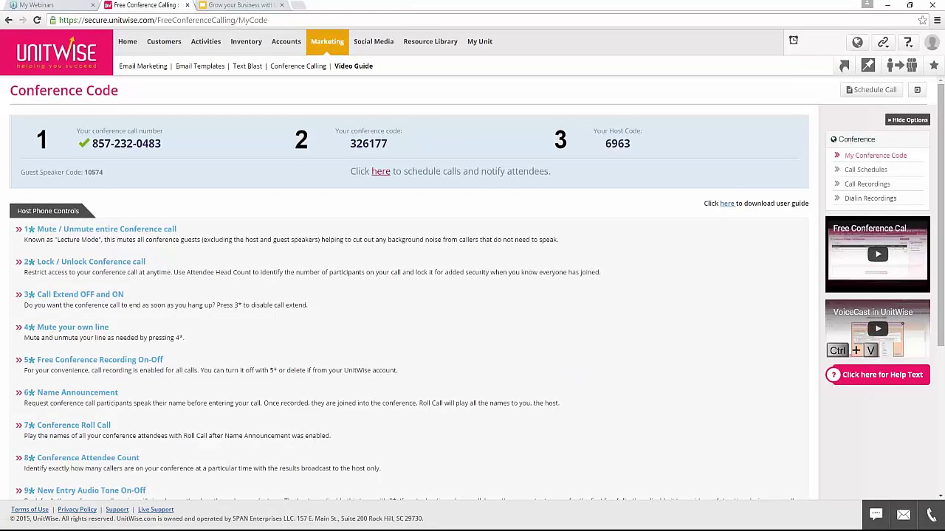
Review the conference call schedules and look through the full list of call recordings
left_click(858, 172)
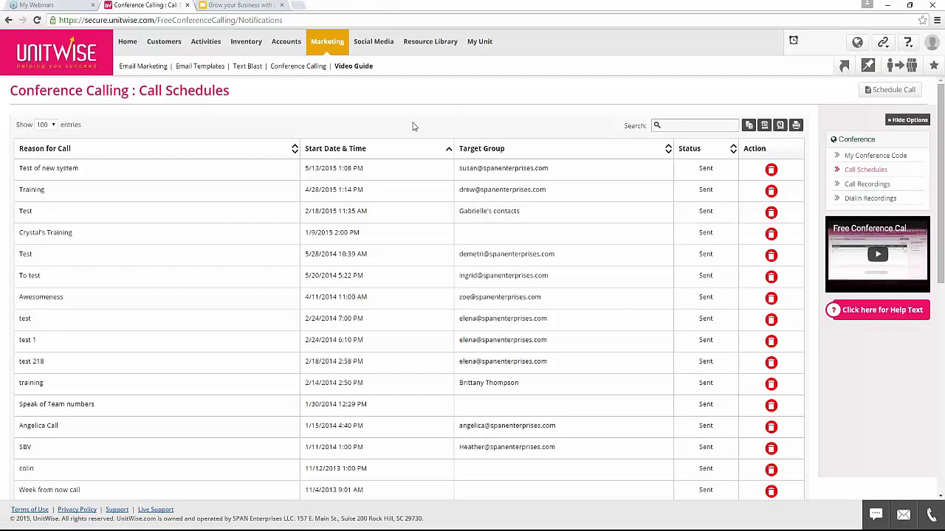
left_click(858, 187)
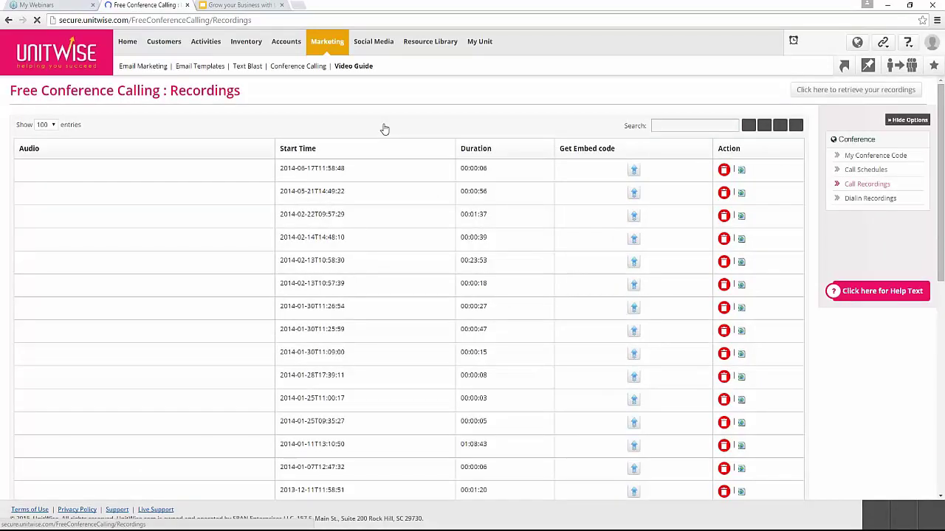
scroll(377, 133, "down", 2)
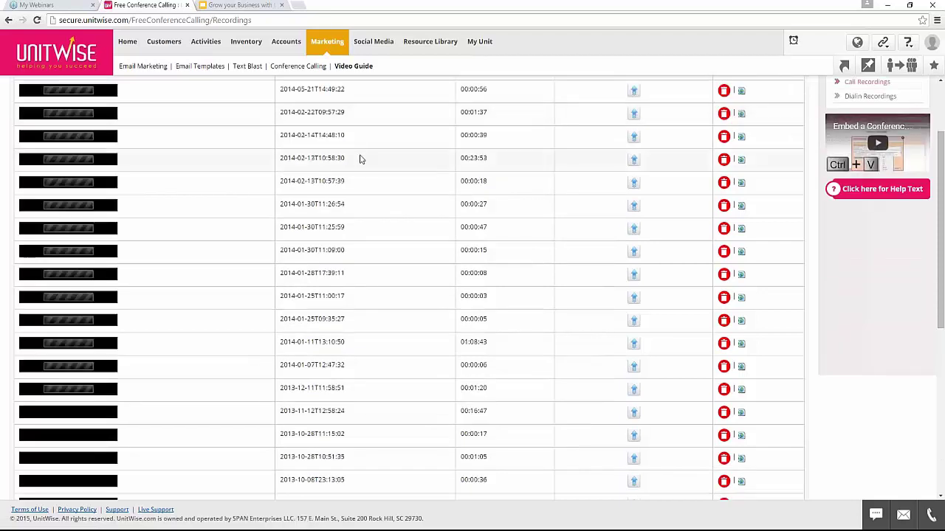
scroll(397, 162, "down", 5)
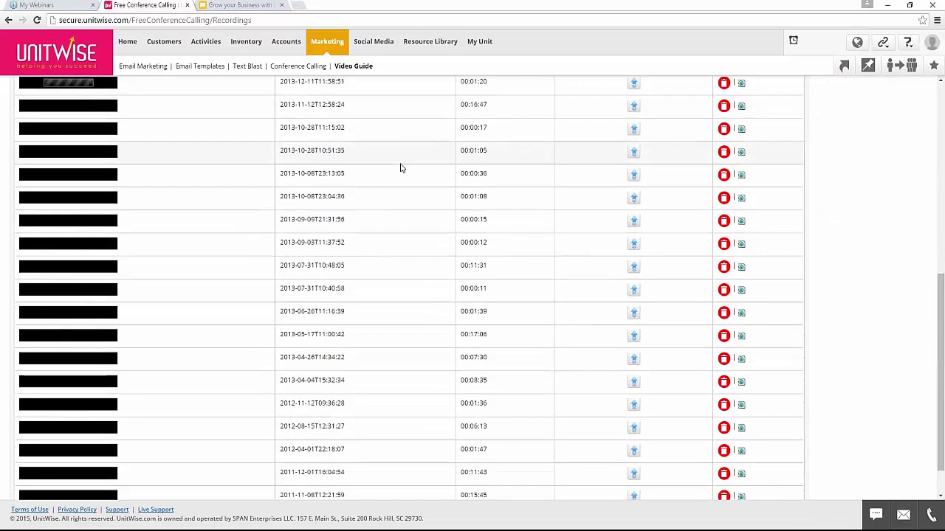
scroll(400, 167, "up", 7)
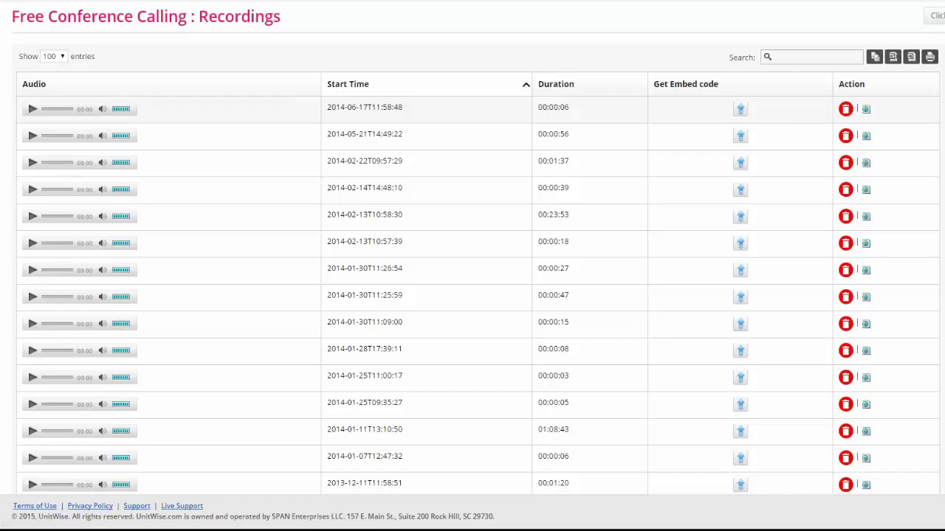
Copy the embed code of the call recording dated 2014-06-17T11:58:48 and close the code dialog
left_click(741, 111)
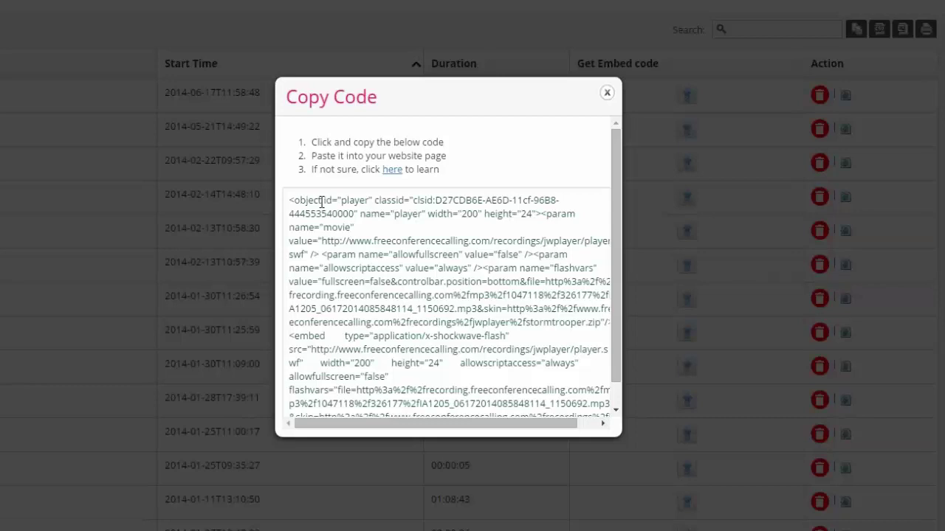
left_click(326, 226)
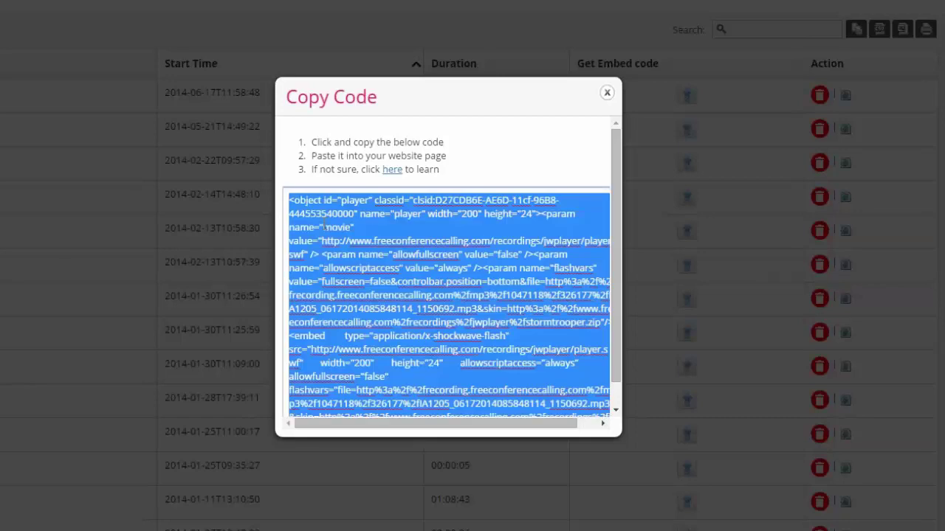
right_click(351, 227)
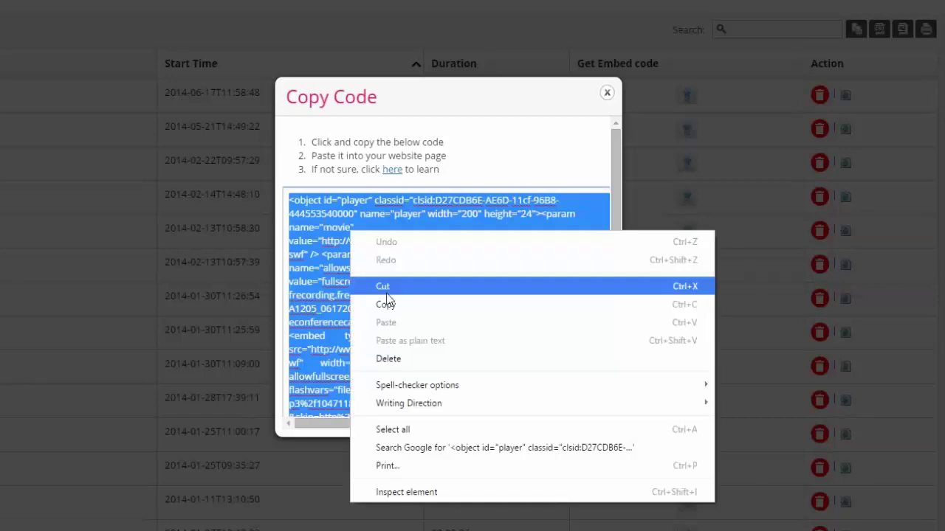
left_click(391, 307)
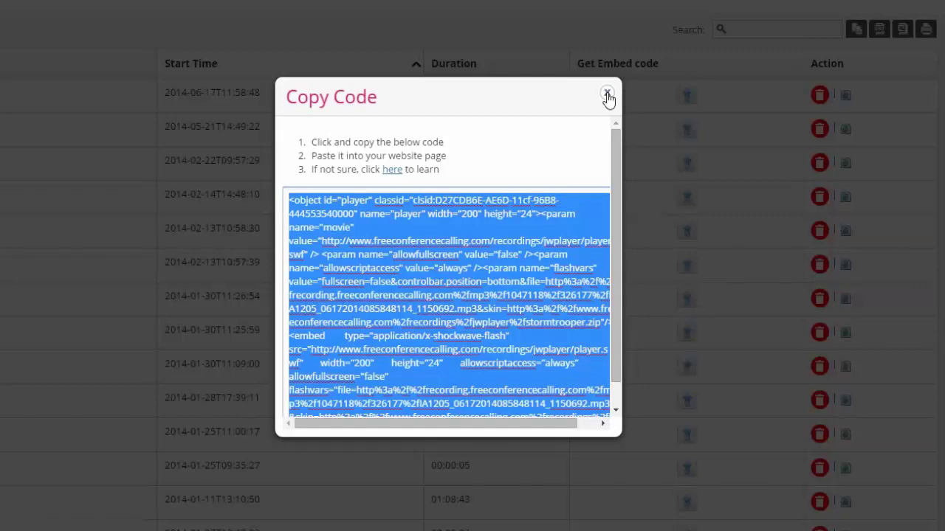
left_click(606, 95)
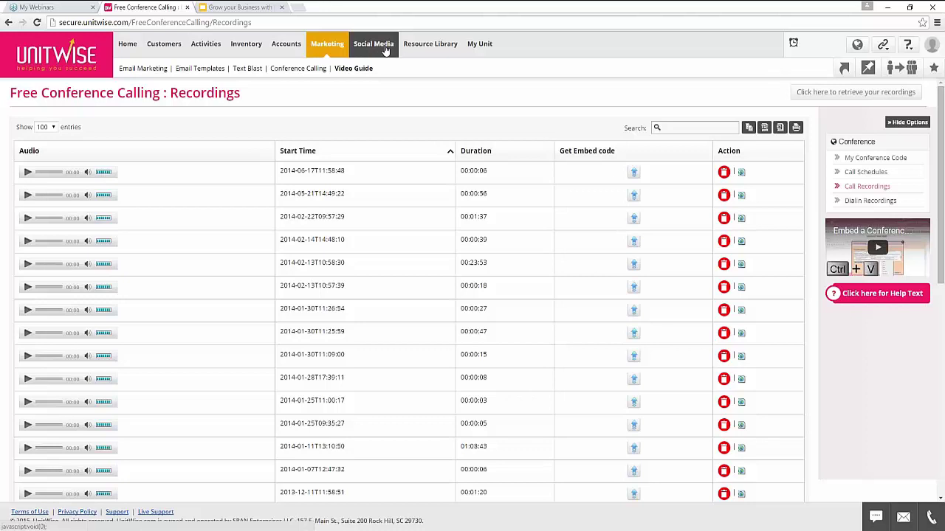
Open the personal website from the social media tools for editing
mouse_move(385, 50)
left_click(352, 67)
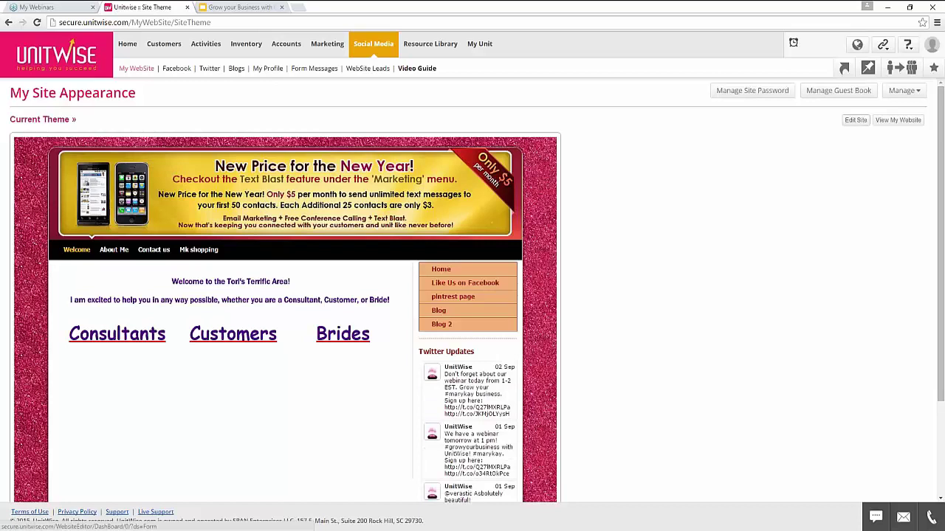
left_click(856, 119)
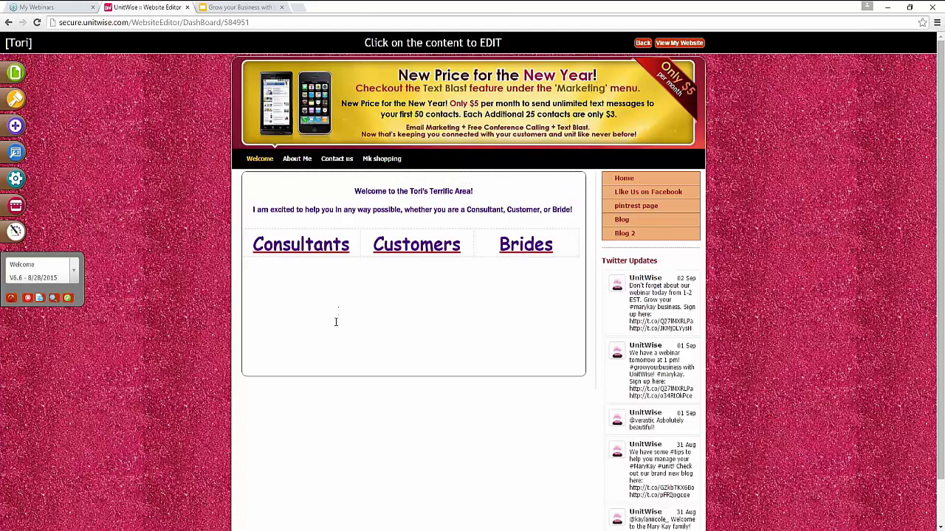
Embed the copied recording code on the Welcome page, below the Consultants, Customers and Brides links
left_click(336, 322)
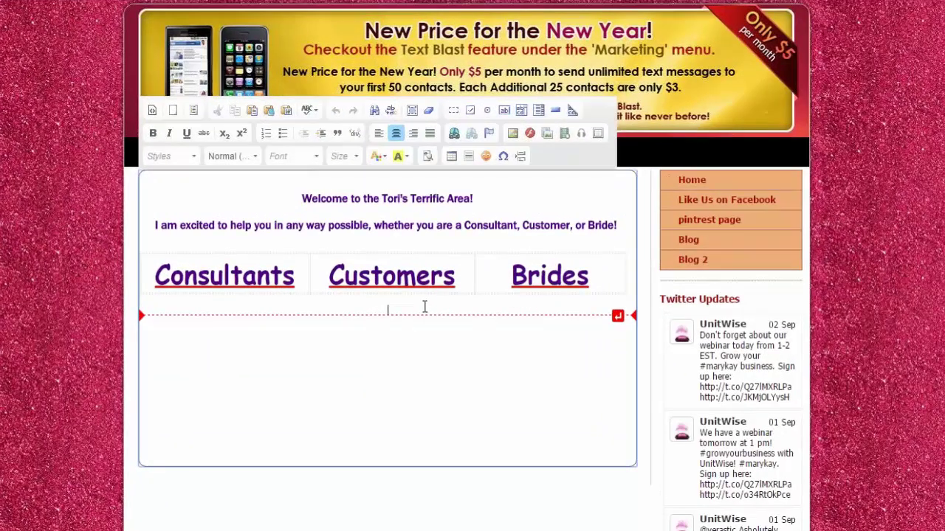
left_click(565, 135)
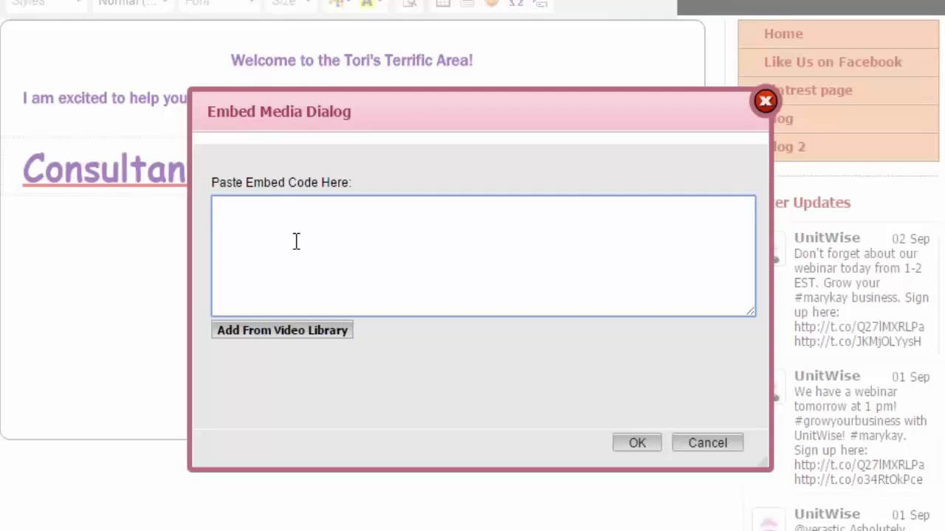
key("ctrl+v")
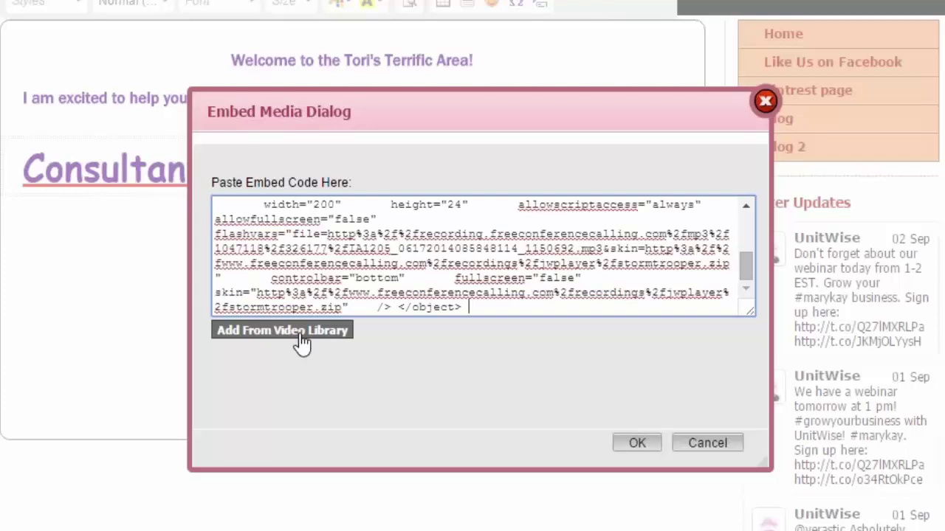
left_click(637, 443)
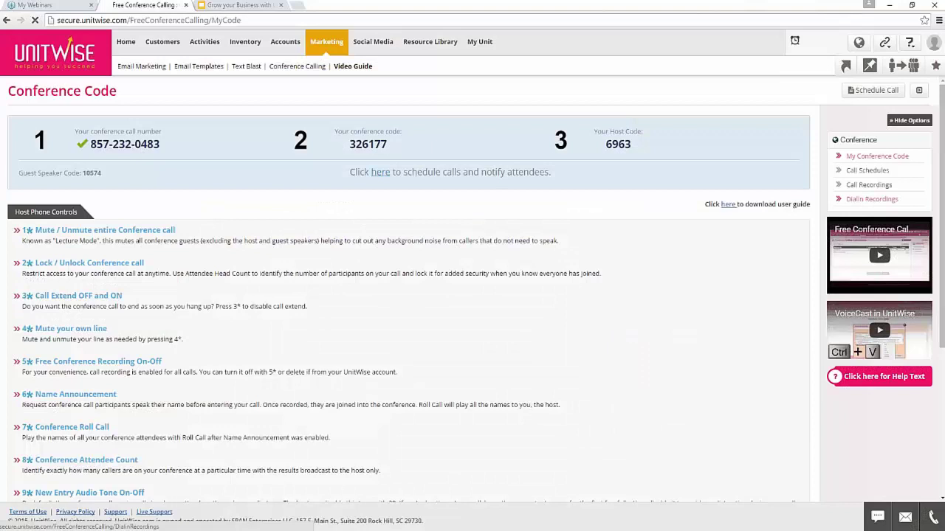
Compare the conference calling pages for dial-in recordings and call recordings
left_click(867, 199)
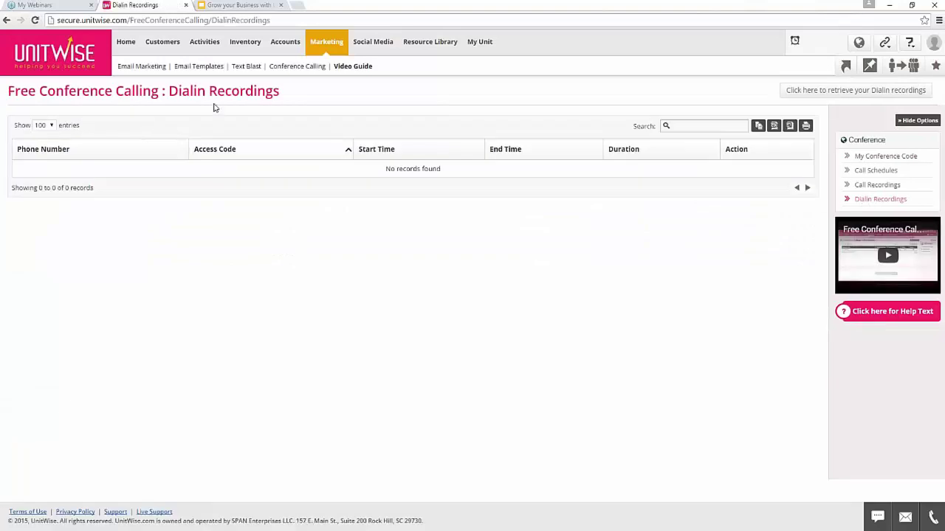
left_click(878, 184)
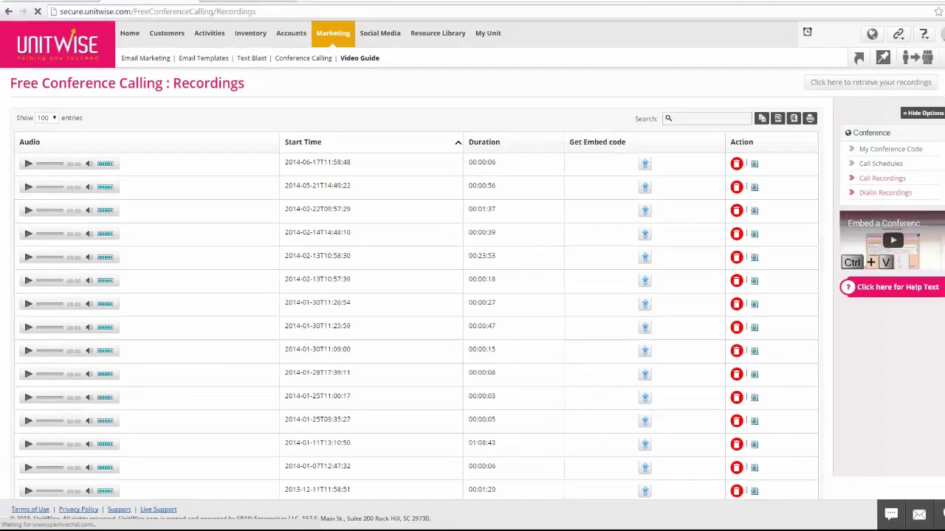
left_click(870, 197)
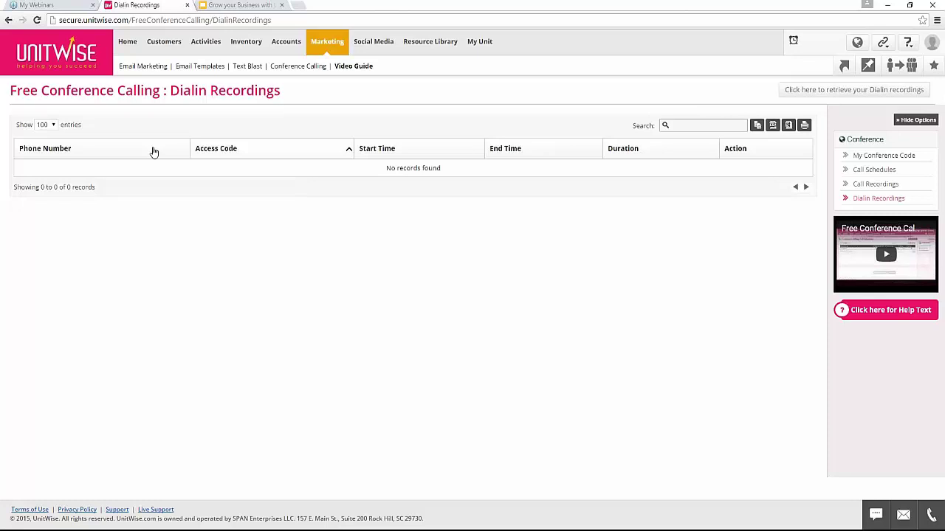
Publish the call recording dated 2014-06-17T11:58:48 and retrieve it in the dial-in recordings
left_click(871, 185)
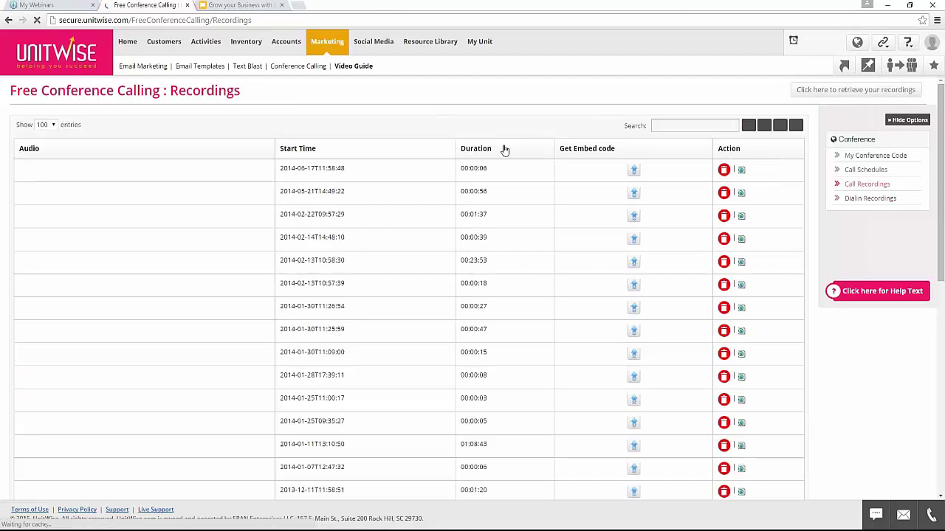
left_click(742, 172)
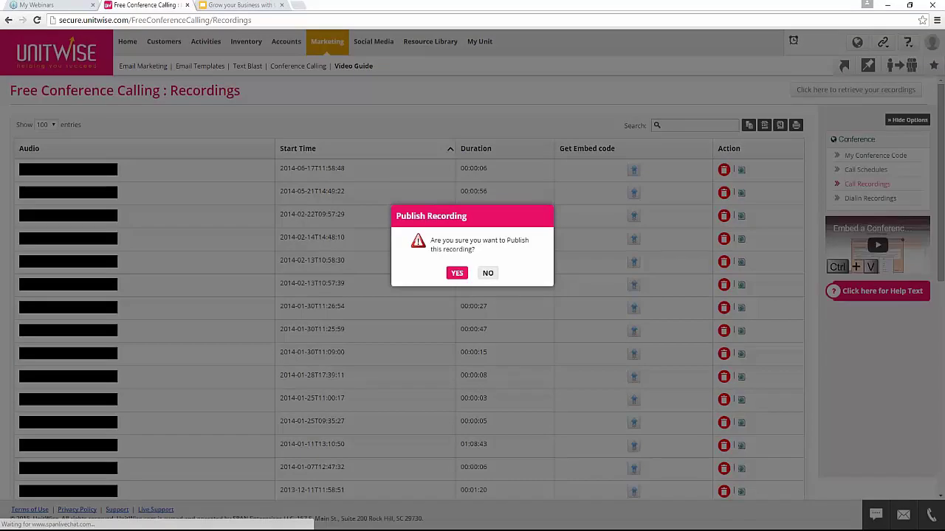
left_click(458, 271)
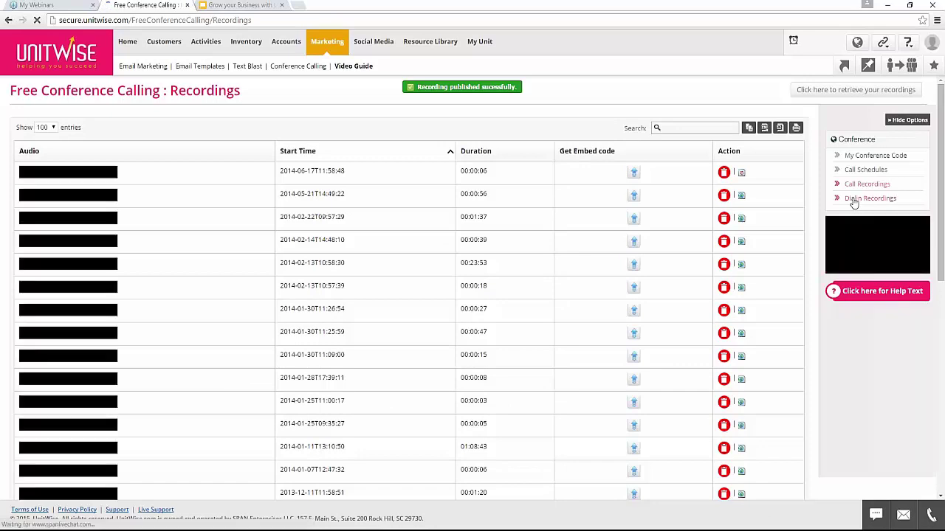
left_click(889, 200)
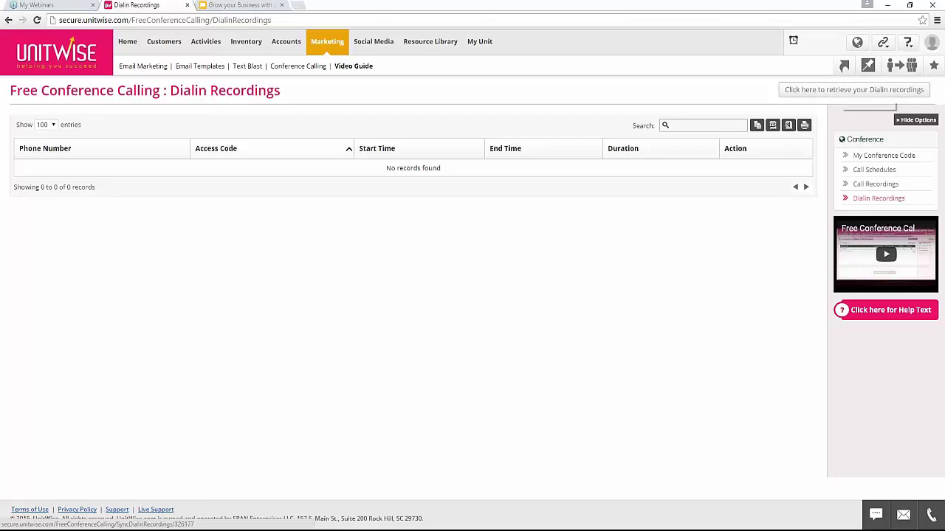
left_click(845, 95)
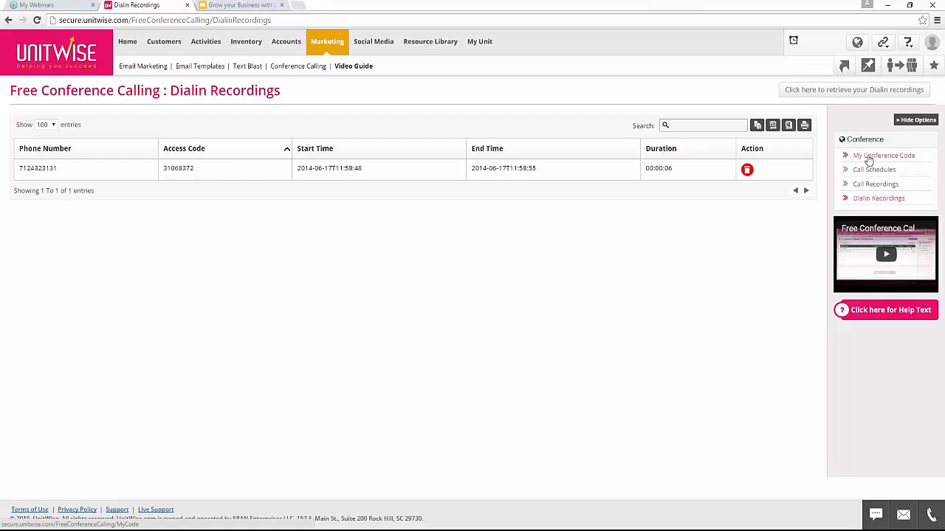
Delete the published dial-in recording and return to the call recordings list
left_click(747, 171)
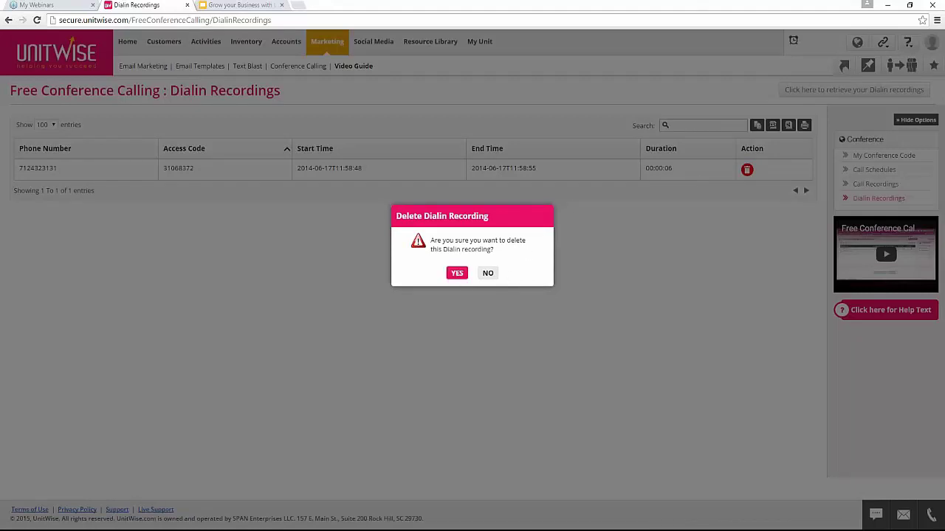
left_click(458, 274)
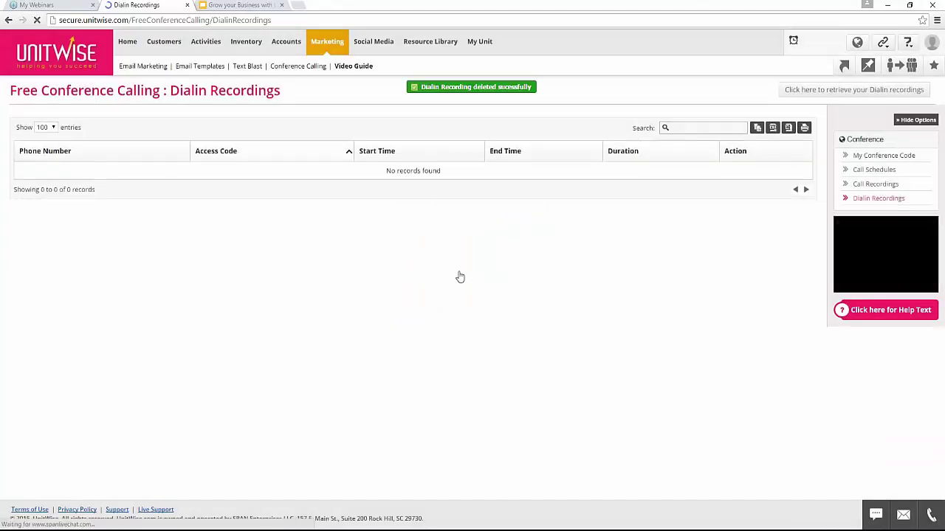
left_click(869, 184)
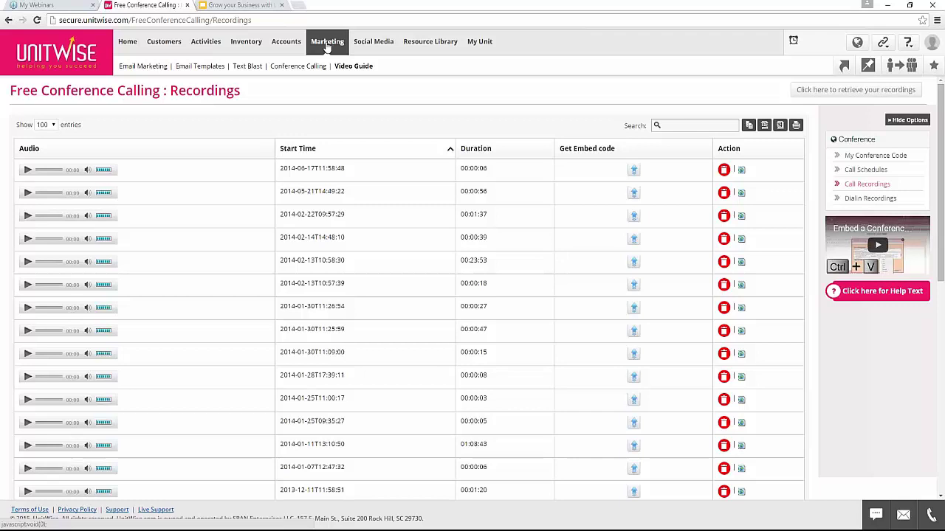
Open the Document Library, examine the single-upload form for documents, and close it without uploading anything
left_click(426, 49)
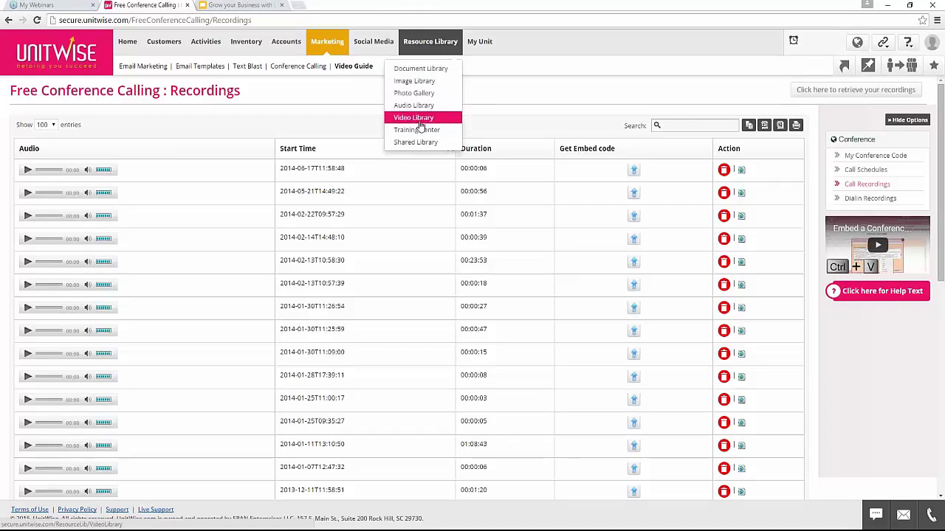
left_click(413, 68)
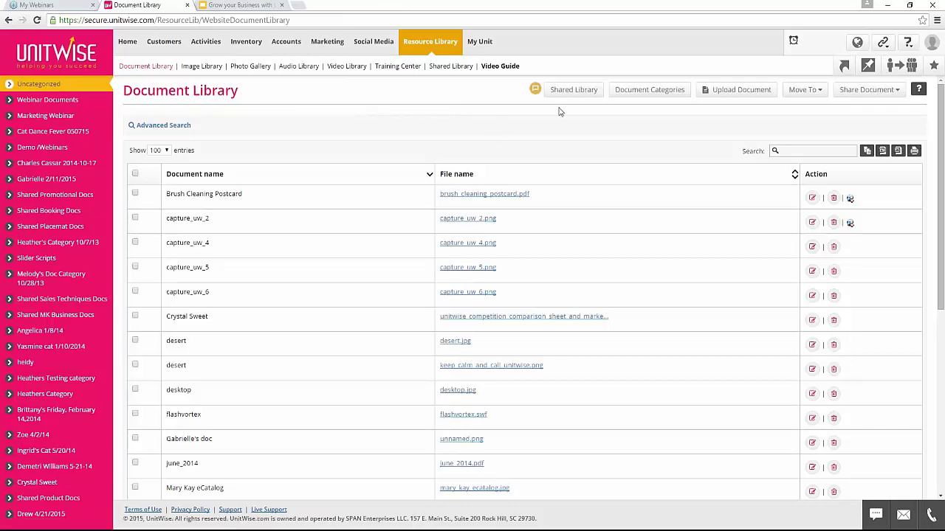
left_click(742, 94)
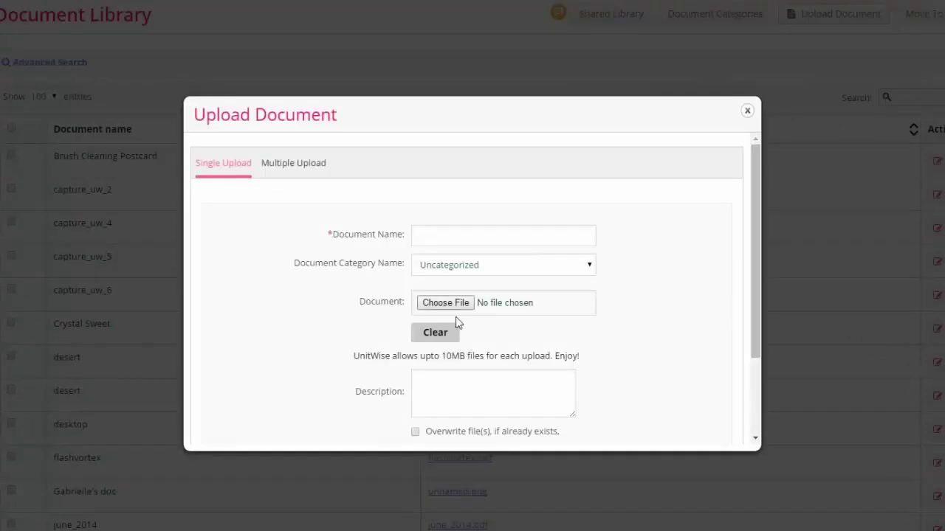
scroll(446, 321, "down", 2)
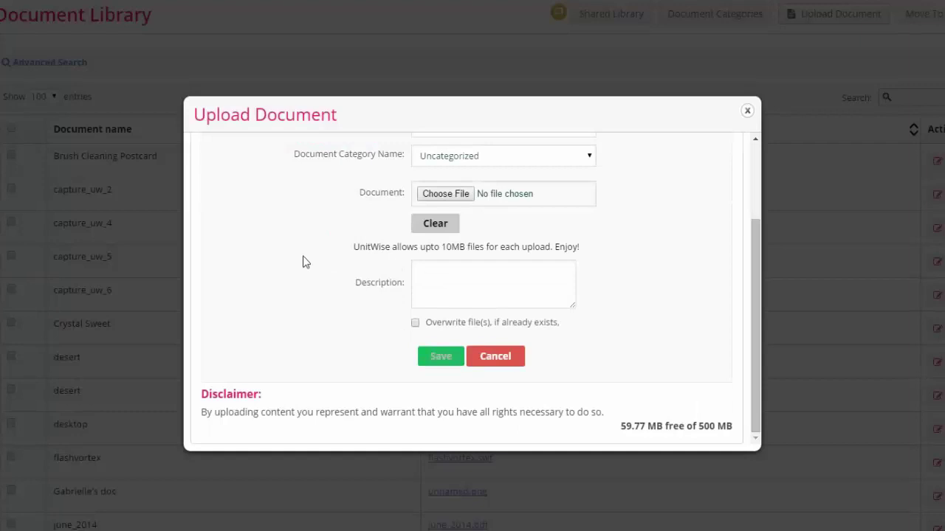
left_click(747, 111)
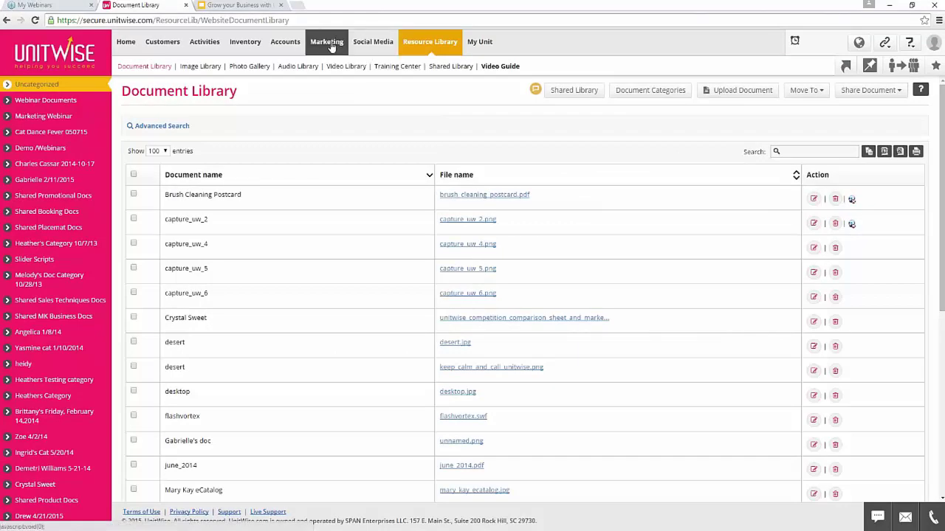
Open the report of the sent July 15% Birthday Sale campaign in Email Marketing
mouse_move(331, 46)
left_click(310, 78)
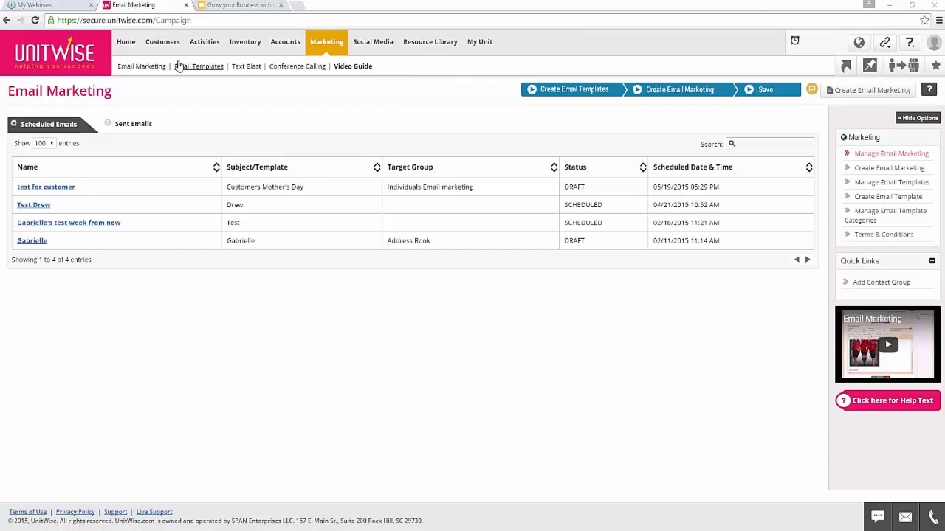
left_click(152, 67)
left_click(134, 124)
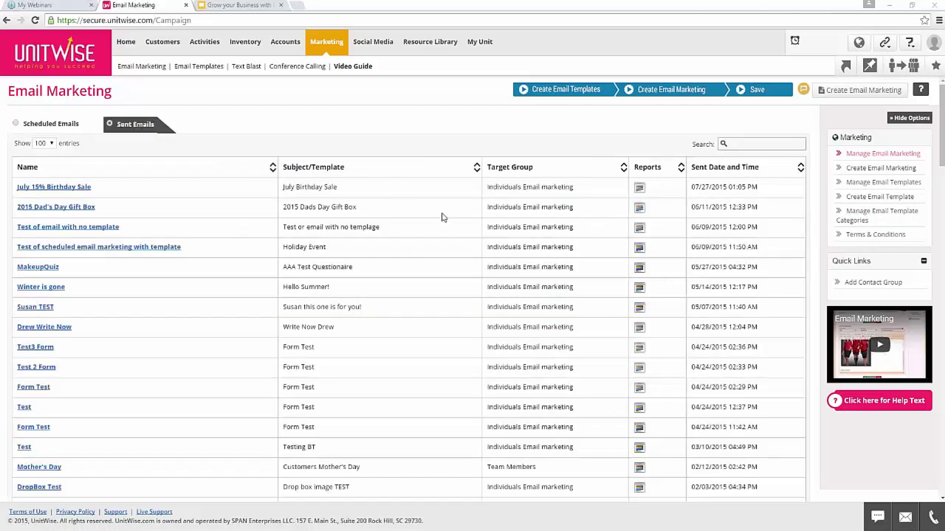
left_click(640, 190)
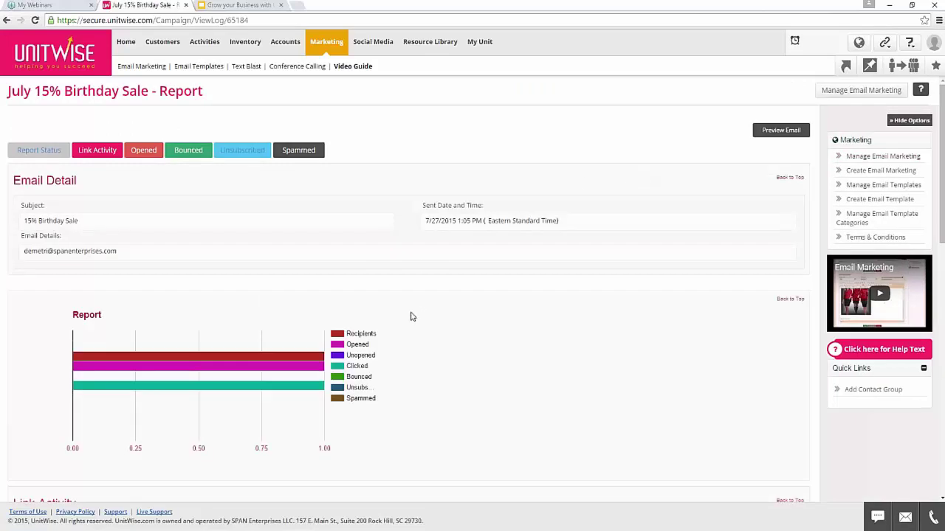
Look through the July 15% Birthday Sale report, covering the results chart, link activity, and the opened, bounced, unsubscribed and spammed email lists
scroll(94, 210, "down", 1)
scroll(94, 210, "down", 2)
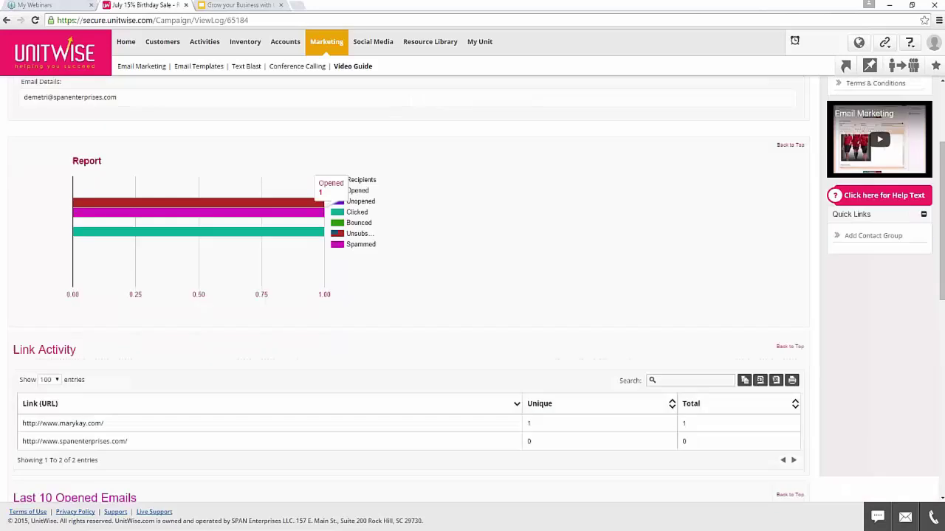
scroll(165, 278, "down", 3)
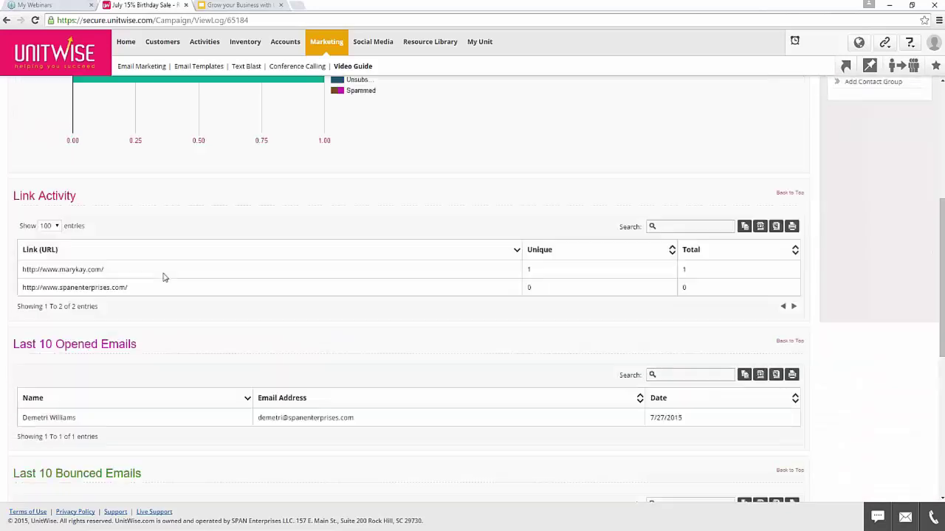
scroll(165, 278, "down", 7)
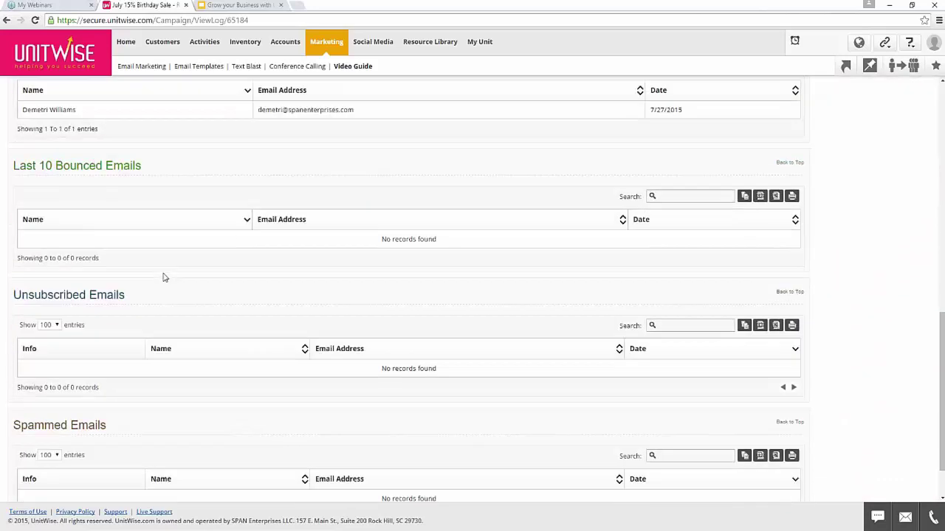
scroll(165, 277, "up", 8)
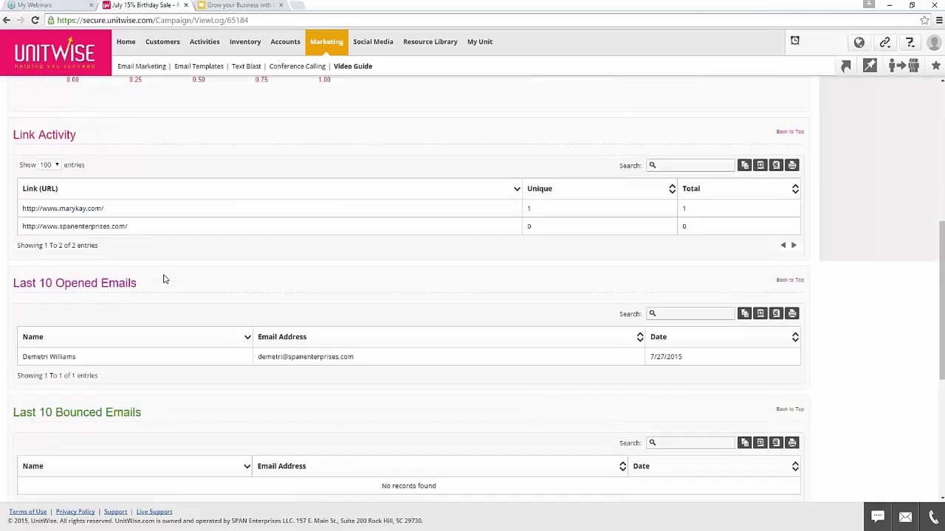
scroll(165, 278, "up", 5)
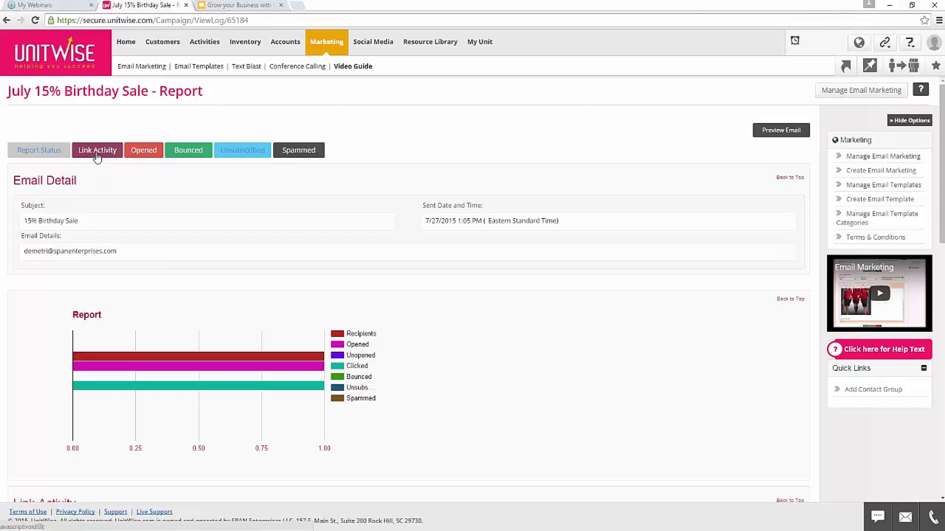
Jump to the report's Link Activity section, examine its unique and total clicks and the lists below, and return to the Email Marketing overview
left_click(97, 152)
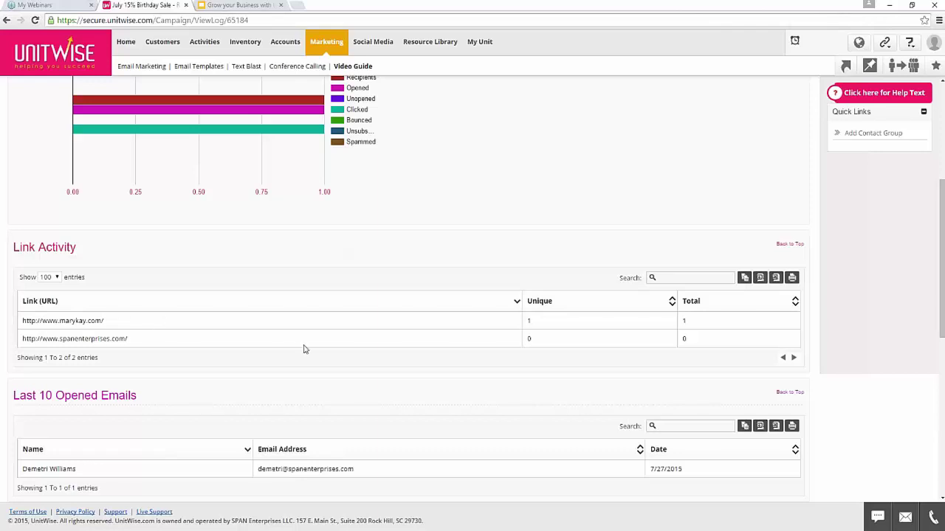
scroll(303, 348, "up", 4)
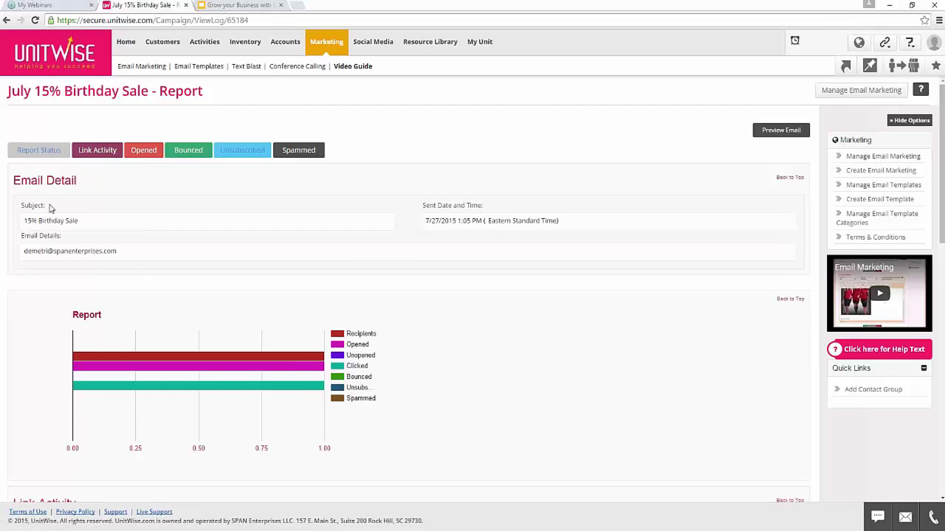
scroll(63, 253, "down", 4)
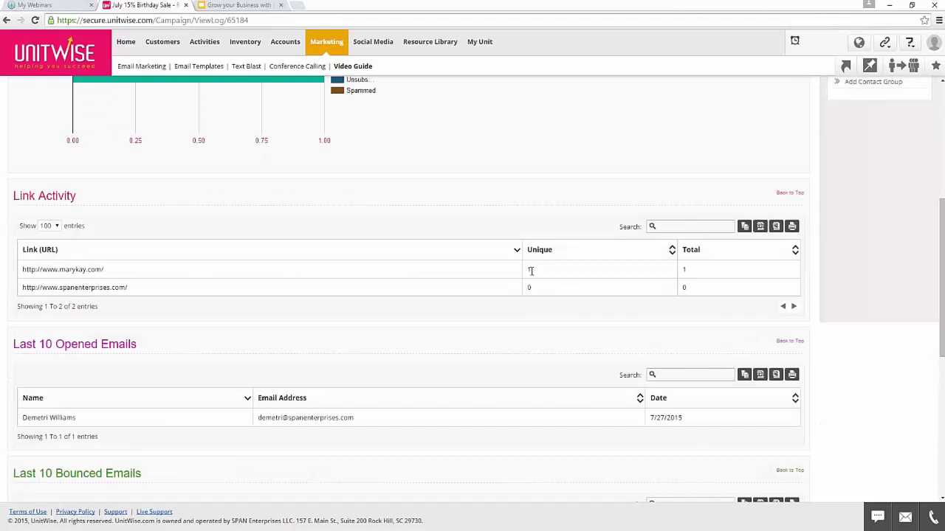
scroll(529, 273, "down", 2)
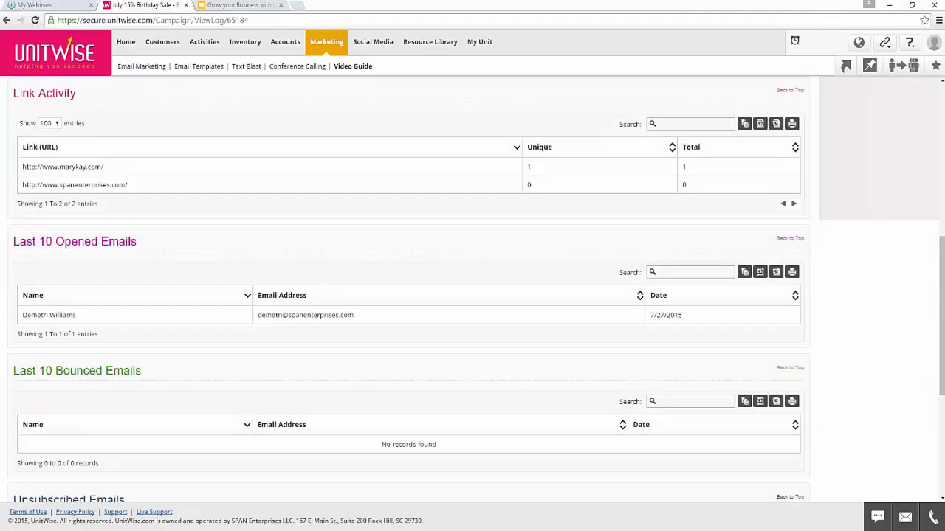
scroll(527, 274, "down", 3)
scroll(528, 279, "down", 1)
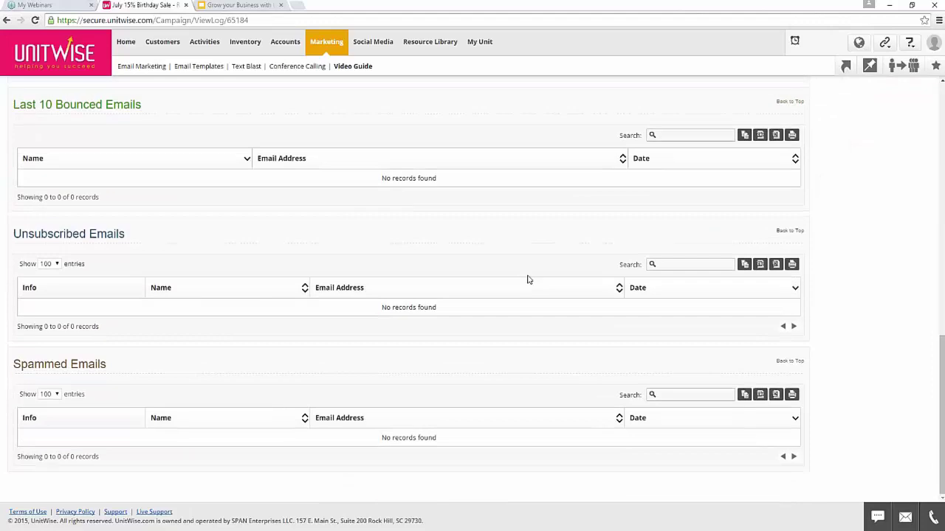
scroll(527, 327, "up", 12)
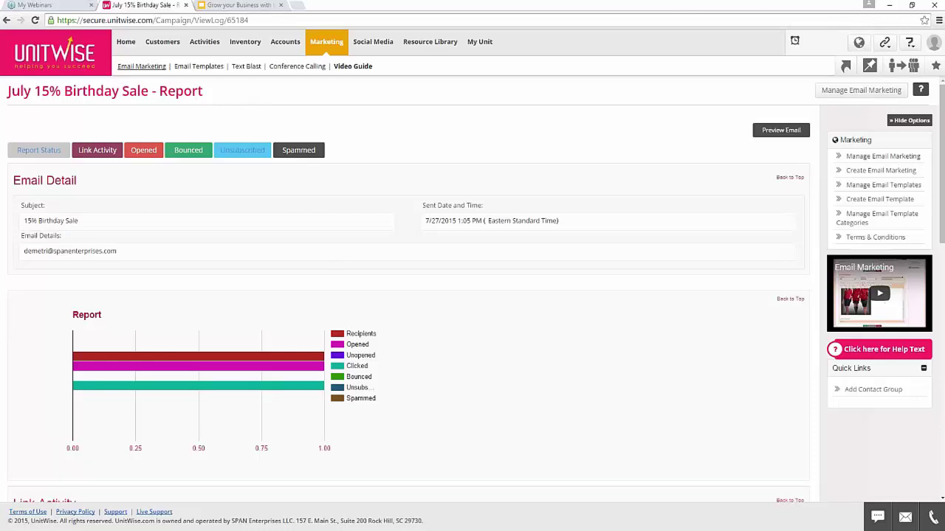
left_click(142, 66)
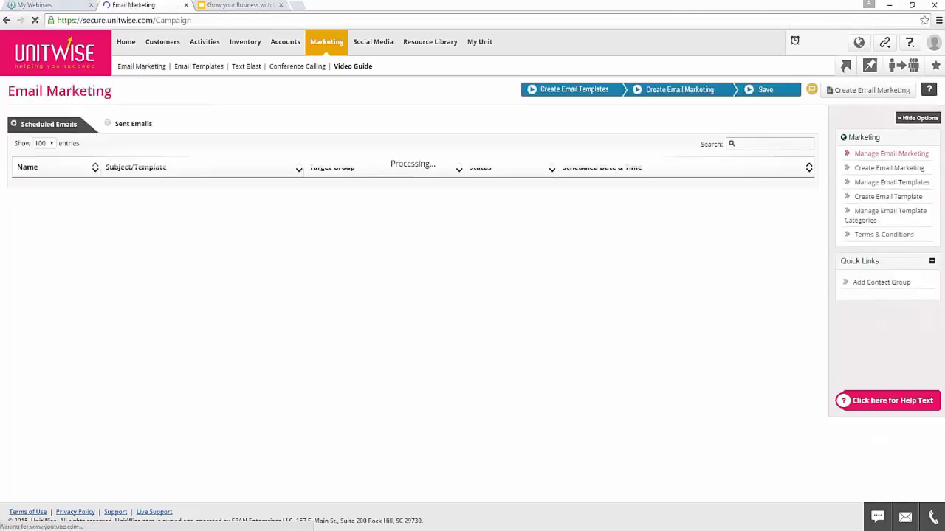